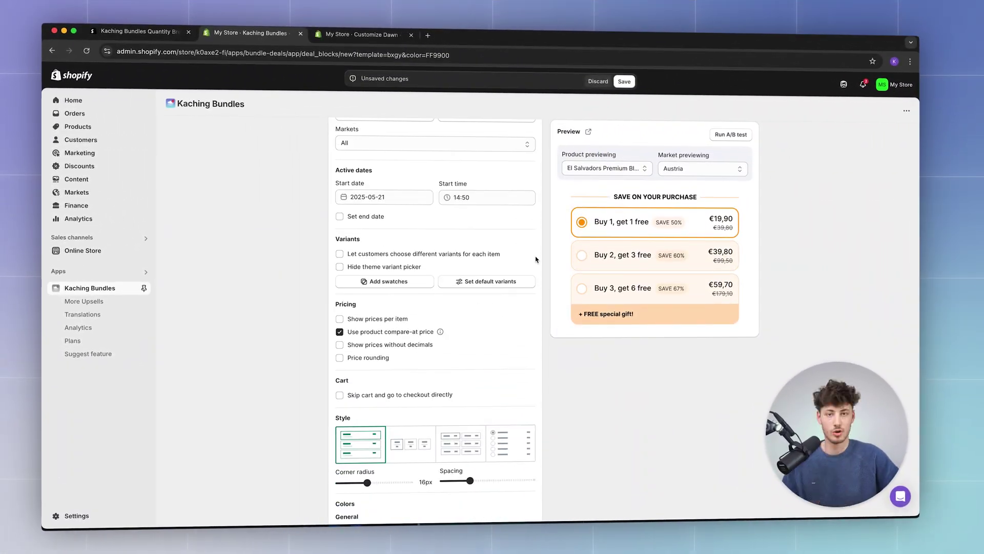
{"action": "scroll", "coordinate": [436, 257], "scroll_direction": "down", "scroll_amount": 2}
{"action": "left_click", "coordinate": [339, 283]}
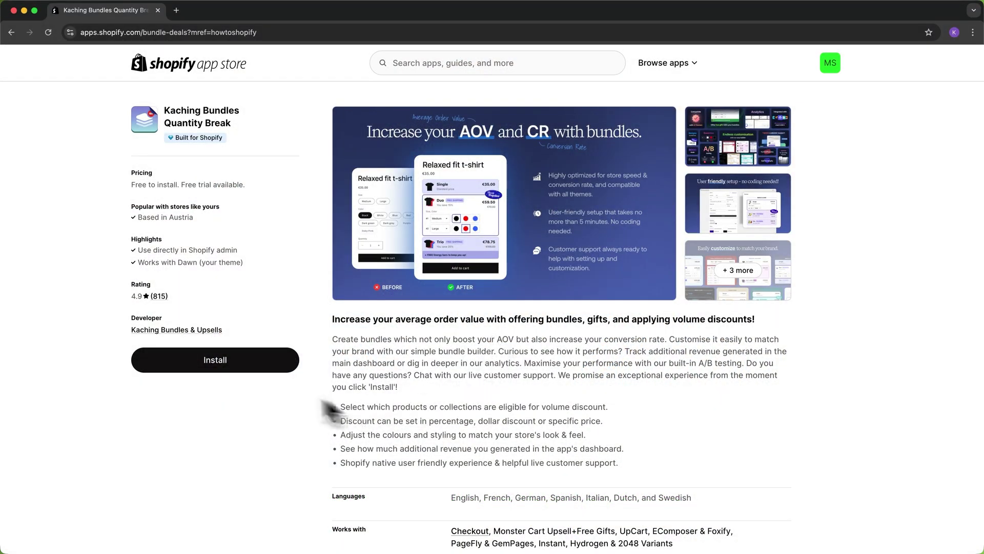
Step: Install the Kaching Bundles app on the store and accept the data access it requests
{"action": "left_click", "coordinate": [244, 356]}
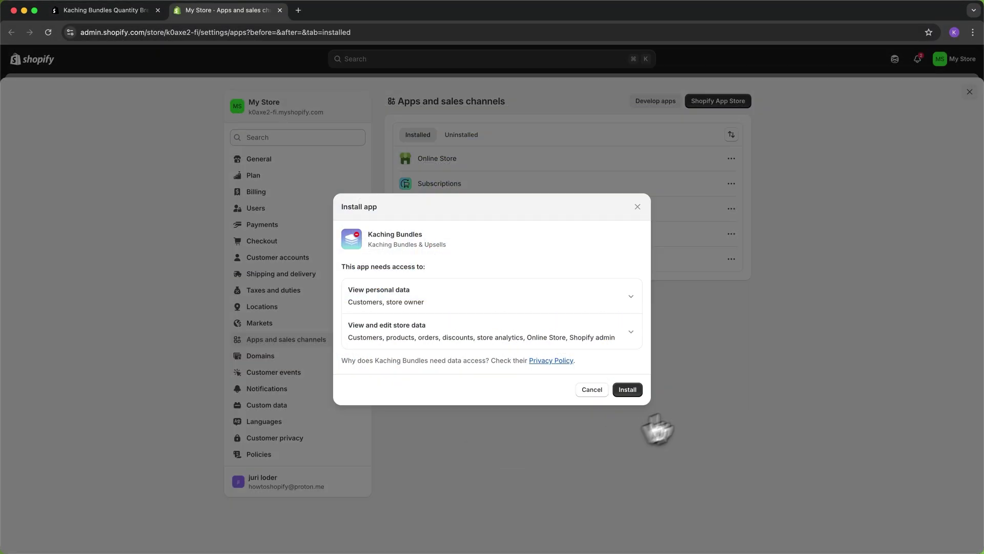
{"action": "left_click", "coordinate": [627, 389]}
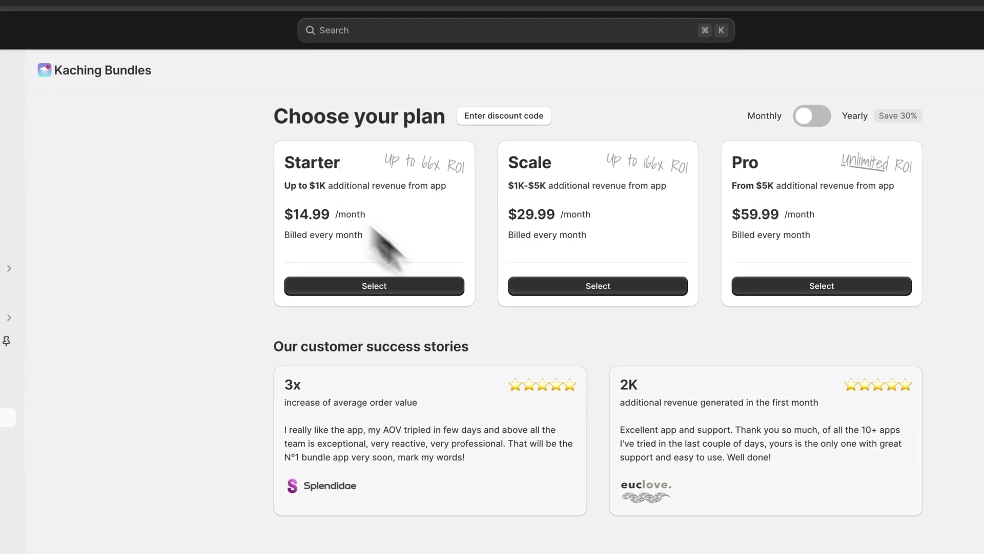
Step: Check the Scale plan's revenue range and enter the discount code HOWTOSH for the app's subscription plans
{"action": "left_click_drag", "start_coordinate": [508, 186], "coordinate": [672, 199]}
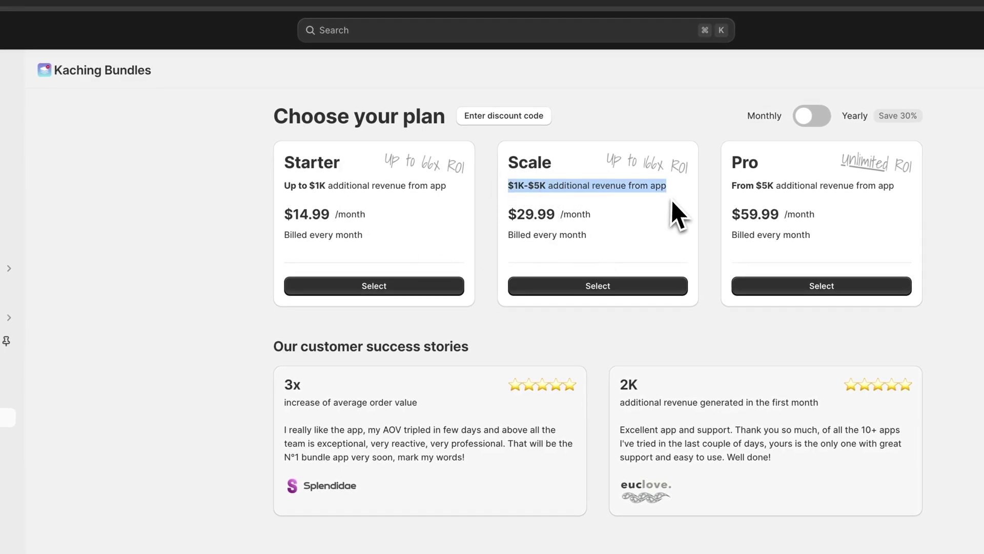
{"action": "left_click", "coordinate": [671, 200]}
{"action": "left_click_drag", "start_coordinate": [510, 187], "coordinate": [539, 186]}
{"action": "left_click", "coordinate": [539, 187]}
{"action": "left_click", "coordinate": [513, 116]}
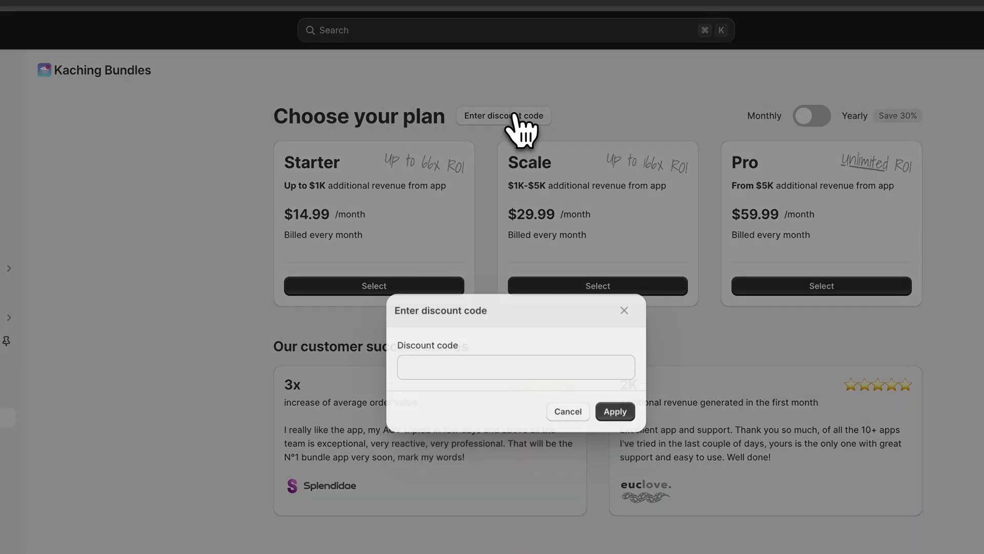
{"action": "left_click", "coordinate": [468, 354]}
{"action": "type", "text": "HOWTOSH"}
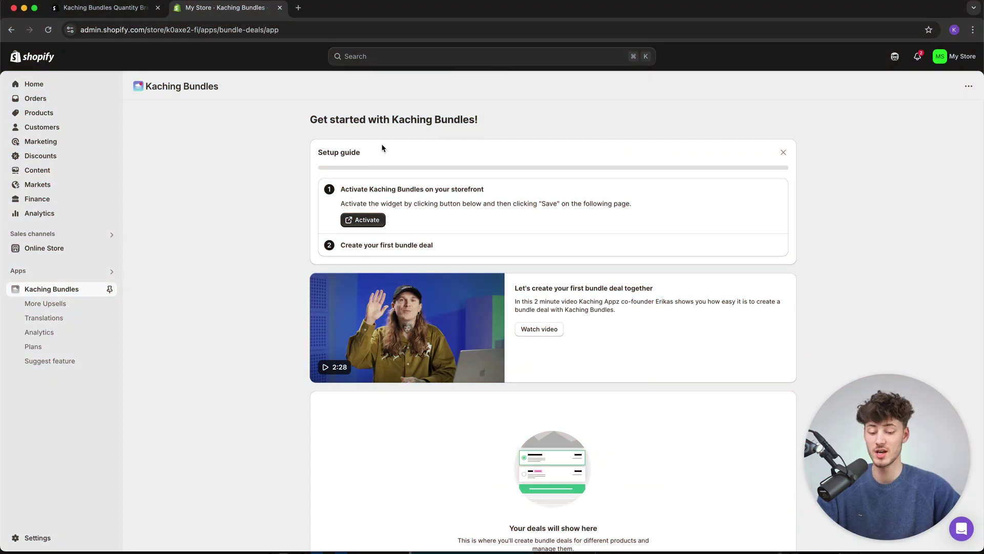
Step: Activate the Kaching Bundles app embed in the Dawn theme and save the theme
{"action": "left_click", "coordinate": [364, 221]}
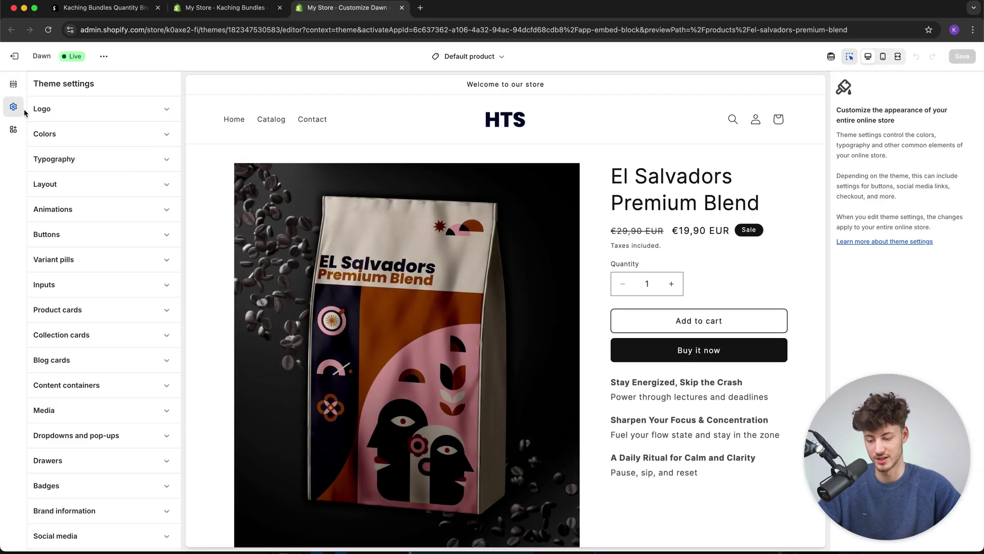
{"action": "left_click", "coordinate": [13, 129]}
{"action": "left_click", "coordinate": [164, 147]}
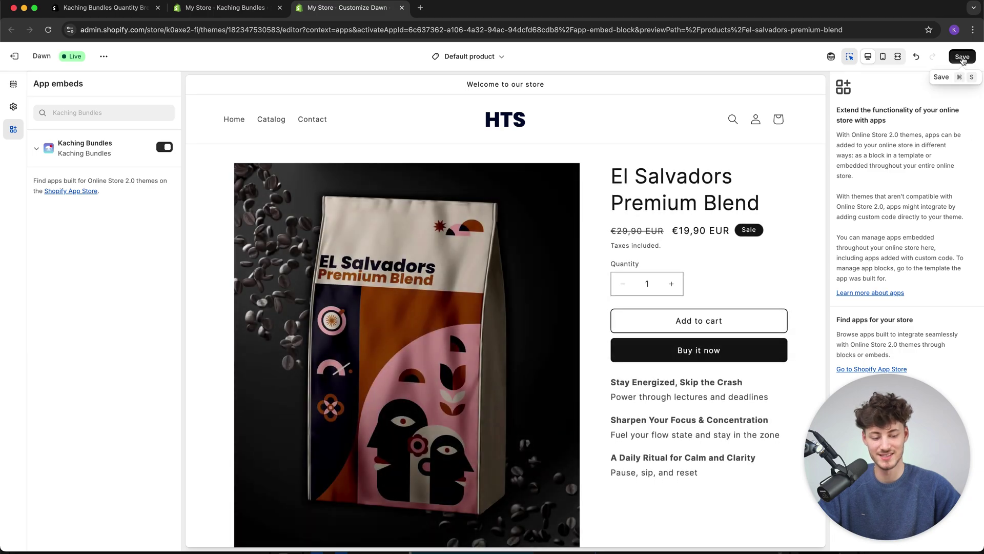
{"action": "left_click", "coordinate": [961, 56]}
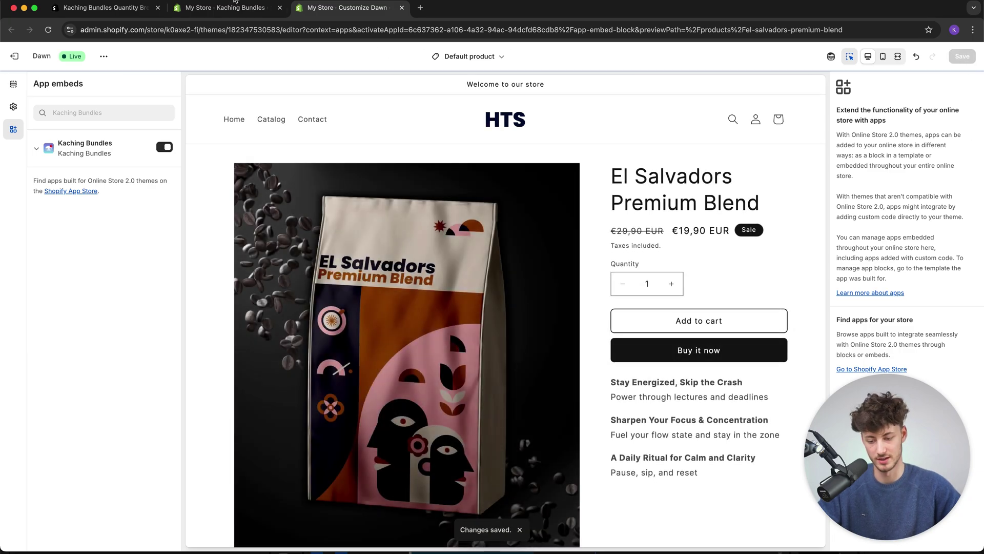
Step: Return to the Kaching Bundles setup guide and start creating the first bundle deal
{"action": "key", "text": "ctrl+shift+Tab"}
{"action": "scroll", "coordinate": [484, 293], "scroll_direction": "down", "scroll_amount": 1}
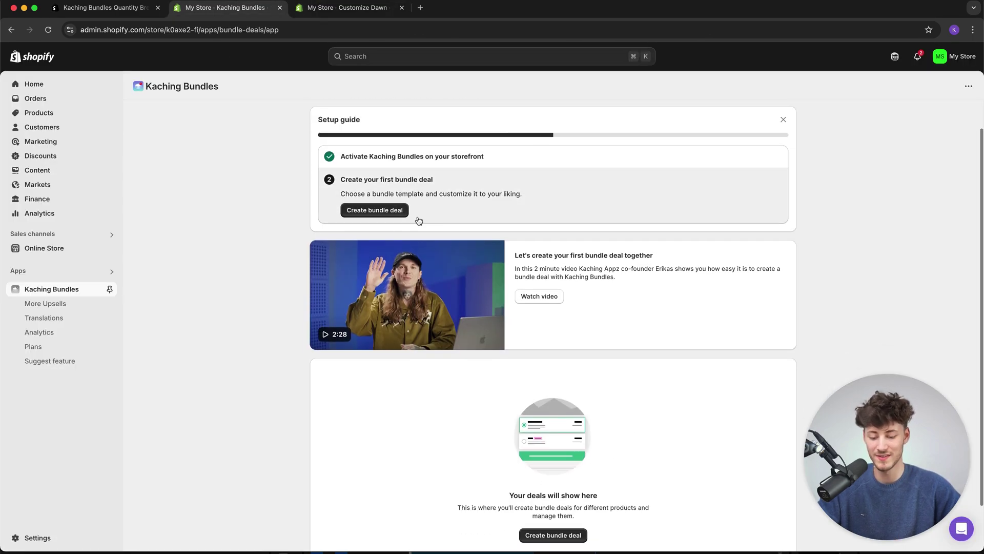
{"action": "left_click", "coordinate": [377, 213]}
Step: Examine the available discount types, especially the BOGO deal and the quantity breaks for the same product
{"action": "scroll", "coordinate": [594, 282], "scroll_direction": "down", "scroll_amount": 2}
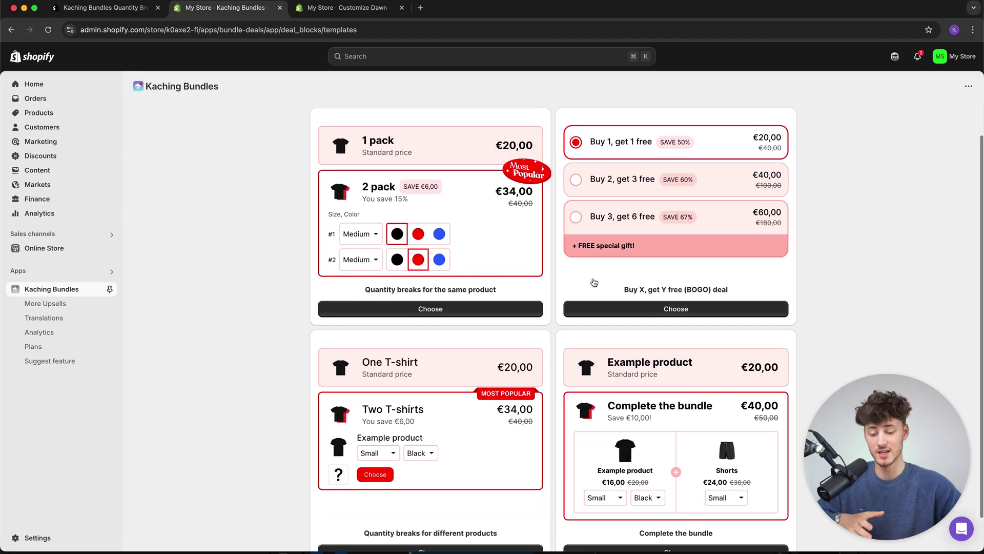
{"action": "scroll", "coordinate": [594, 282], "scroll_direction": "down", "scroll_amount": 2}
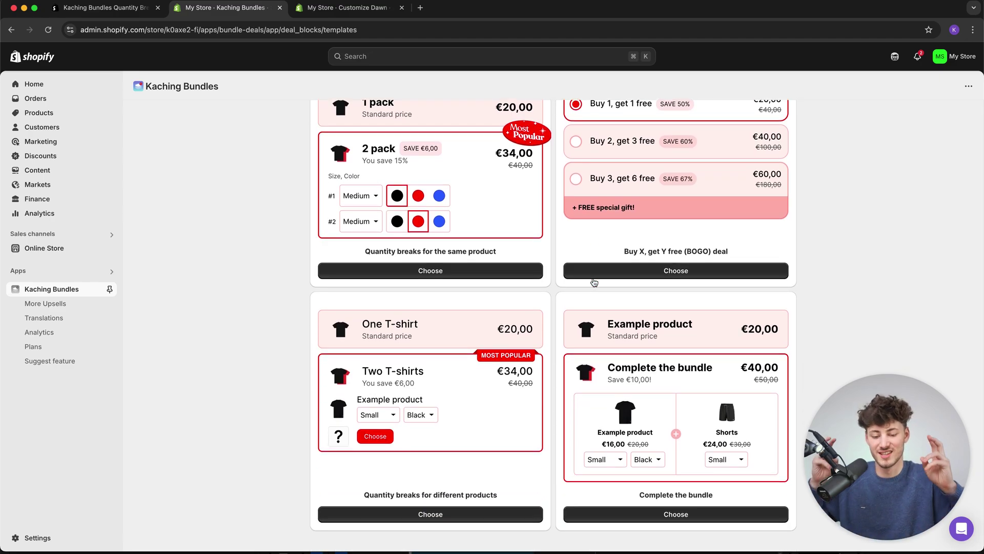
{"action": "scroll", "coordinate": [594, 282], "scroll_direction": "up", "scroll_amount": 4}
{"action": "scroll", "coordinate": [594, 282], "scroll_direction": "down", "scroll_amount": 4}
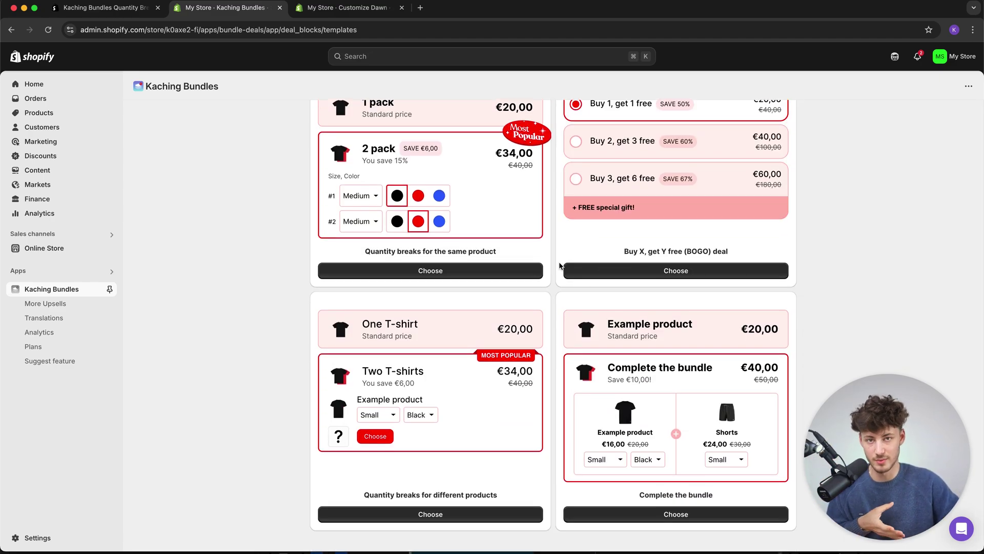
{"action": "scroll", "coordinate": [552, 262], "scroll_direction": "up", "scroll_amount": 4}
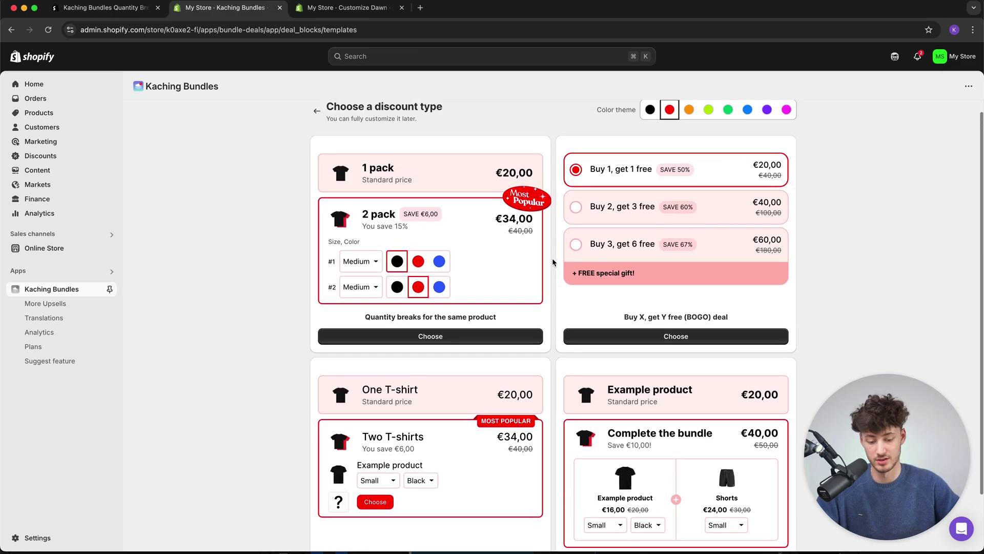
{"action": "left_click_drag", "start_coordinate": [624, 333], "coordinate": [696, 328]}
{"action": "left_click", "coordinate": [695, 327]}
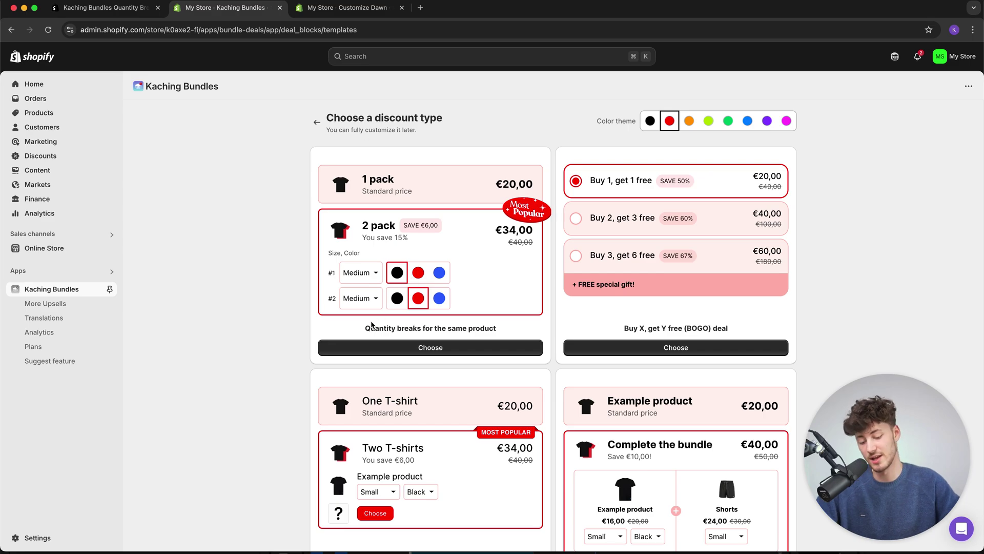
{"action": "left_click_drag", "start_coordinate": [359, 328], "coordinate": [505, 334]}
{"action": "left_click", "coordinate": [505, 334]}
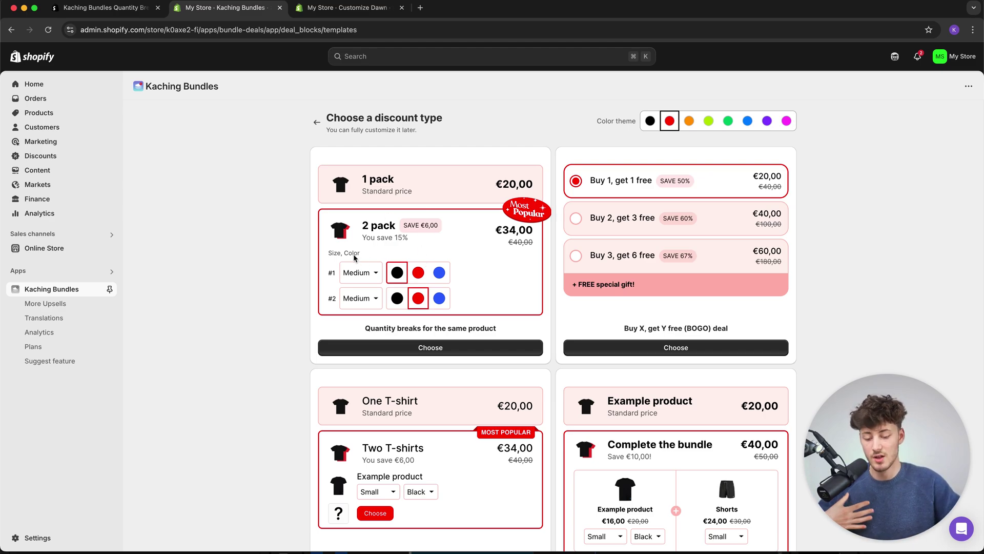
{"action": "left_click_drag", "start_coordinate": [363, 328], "coordinate": [407, 325]}
{"action": "left_click", "coordinate": [408, 325]}
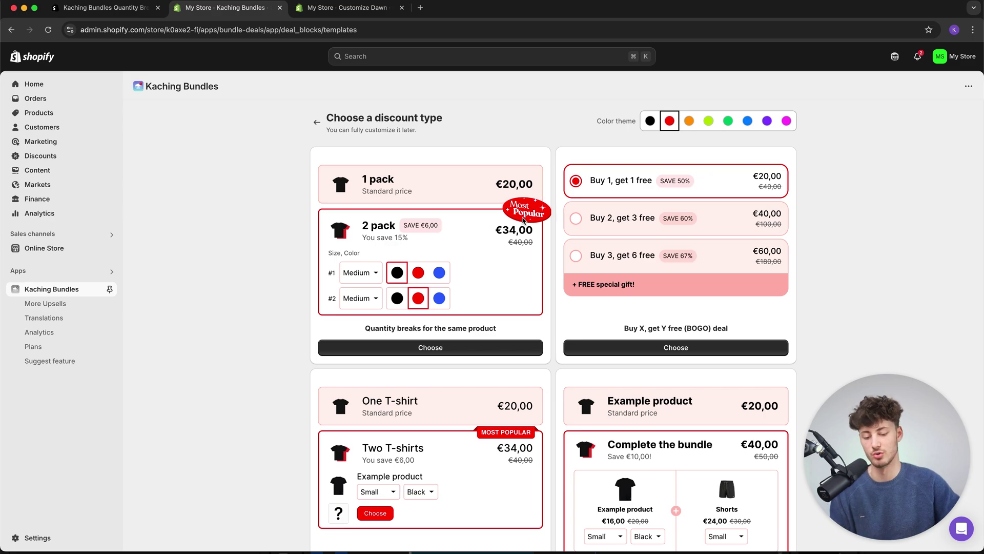
Step: Examine the quantity breaks for different products and the Complete the bundle templates against the other discount types
{"action": "scroll", "coordinate": [509, 239], "scroll_direction": "down", "scroll_amount": 3}
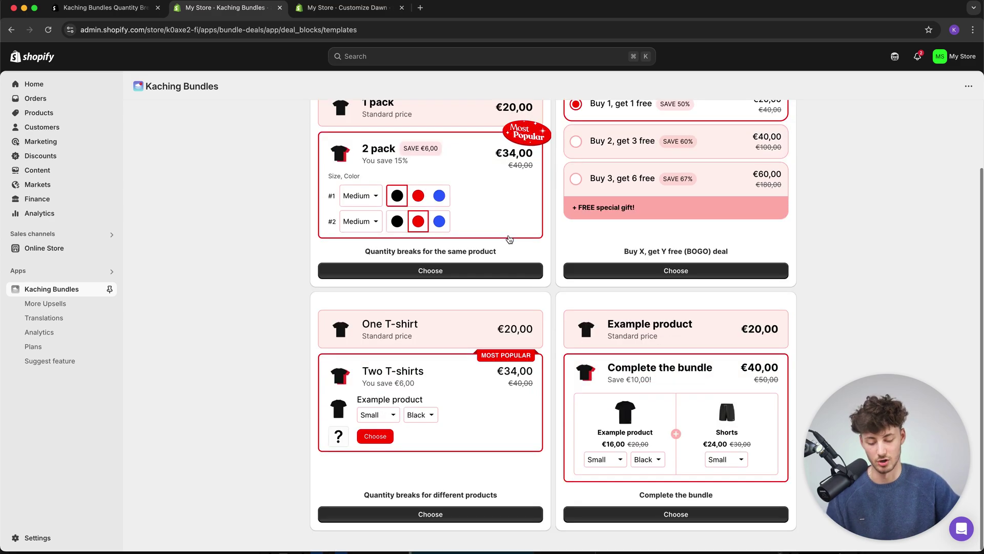
{"action": "left_click_drag", "start_coordinate": [368, 493], "coordinate": [426, 494]}
{"action": "left_click", "coordinate": [435, 493]}
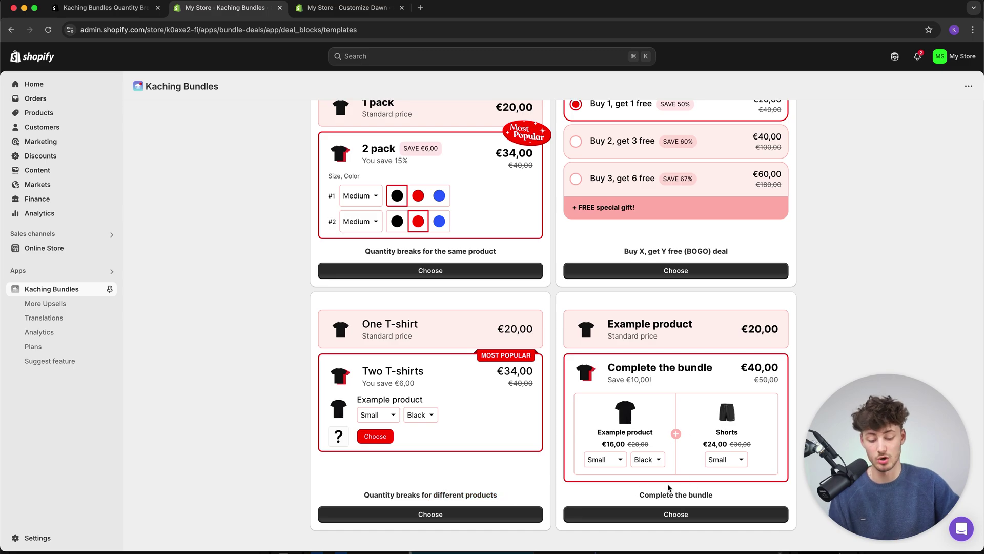
{"action": "left_click_drag", "start_coordinate": [639, 496], "coordinate": [722, 498]}
{"action": "left_click", "coordinate": [722, 499]}
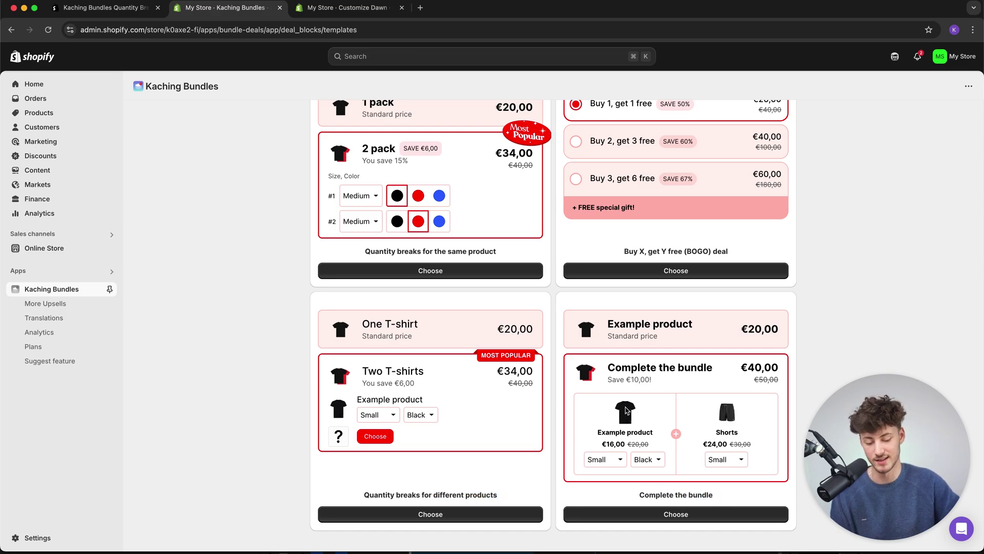
{"action": "scroll", "coordinate": [650, 396], "scroll_direction": "up", "scroll_amount": 2}
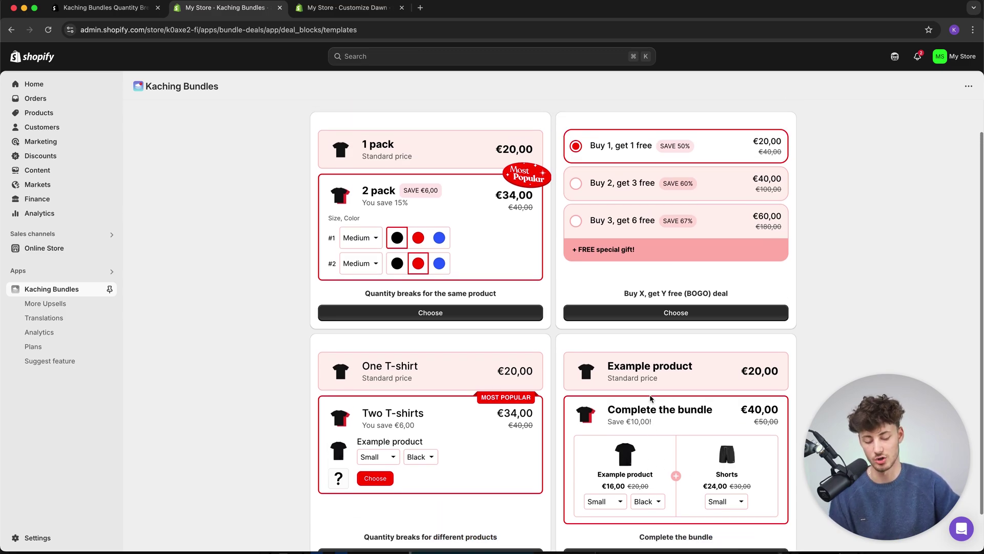
{"action": "scroll", "coordinate": [669, 451], "scroll_direction": "up", "scroll_amount": 1}
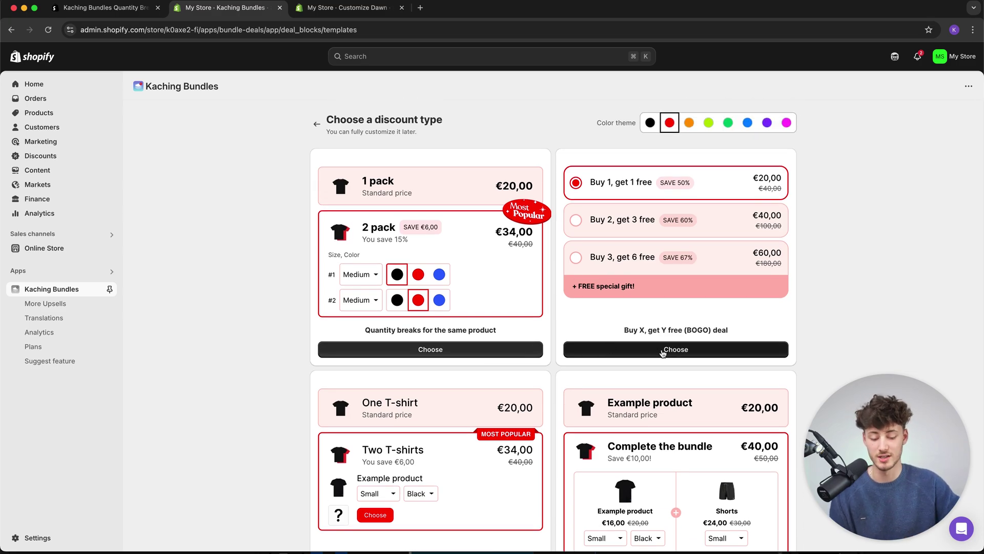
{"action": "scroll", "coordinate": [484, 389], "scroll_direction": "down", "scroll_amount": 3}
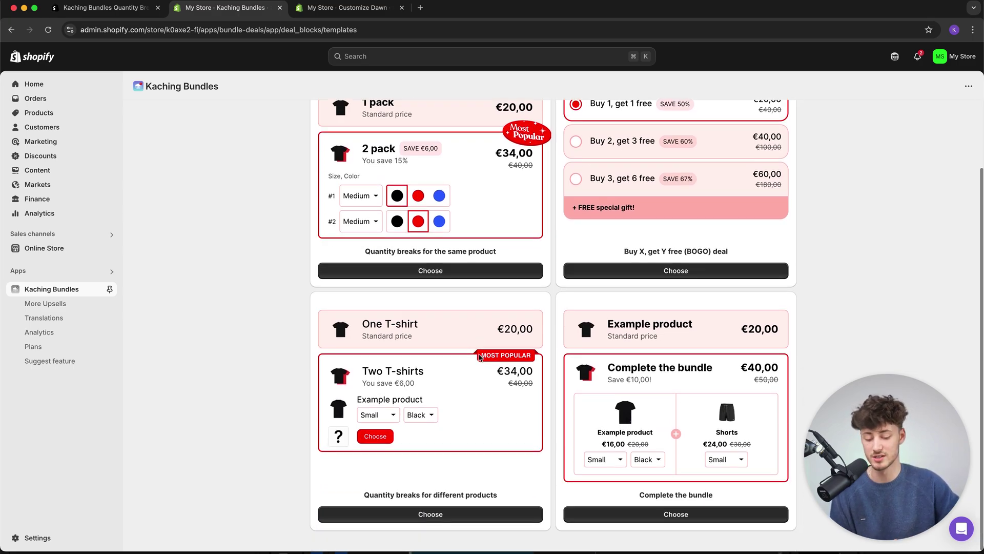
{"action": "scroll", "coordinate": [589, 167], "scroll_direction": "up", "scroll_amount": 3}
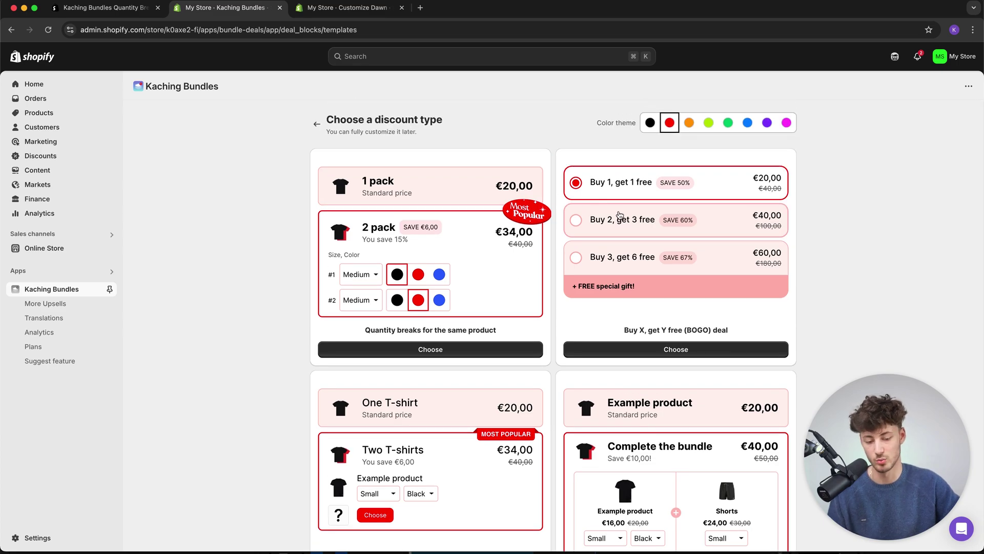
Step: Preview several color themes, set the orange one, and choose the Buy X, get Y free (BOGO) deal template
{"action": "left_click", "coordinate": [689, 123]}
{"action": "left_click", "coordinate": [708, 122]}
{"action": "left_click", "coordinate": [748, 123]}
{"action": "left_click", "coordinate": [787, 122]}
{"action": "left_click", "coordinate": [728, 123]}
{"action": "left_click", "coordinate": [689, 123]}
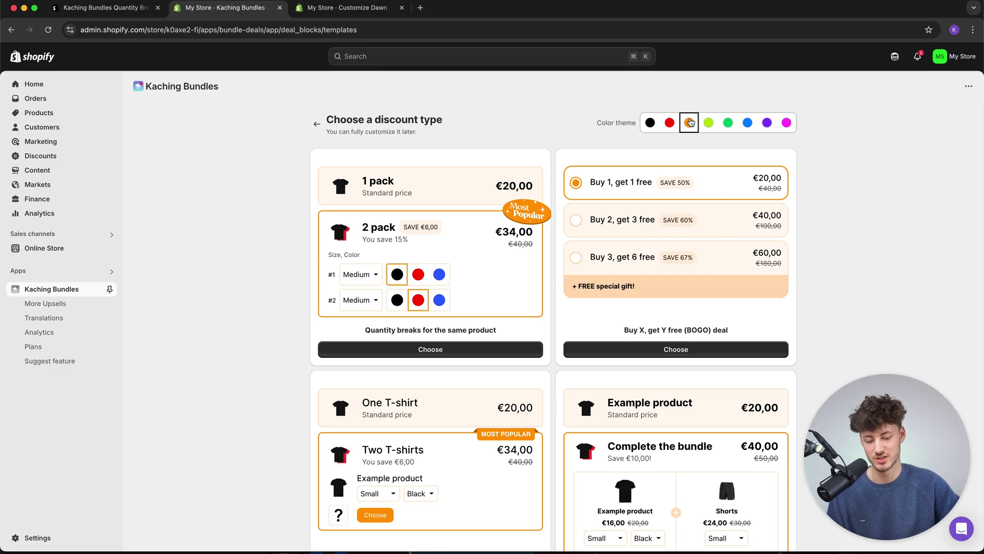
{"action": "left_click", "coordinate": [694, 350]}
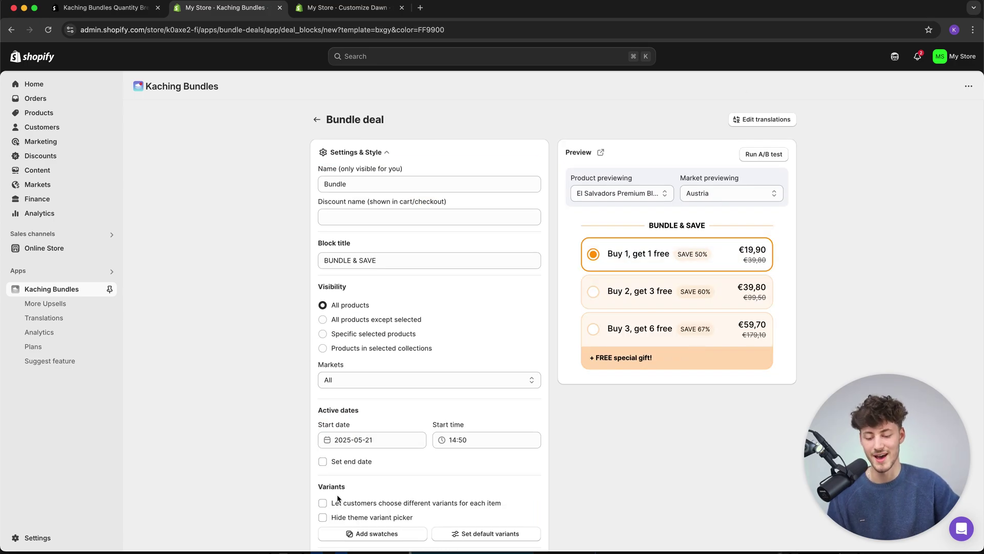
Step: Set the bundle deal's internal name to "Bundle Coffee" in its settings and style options
{"action": "left_click", "coordinate": [387, 153]}
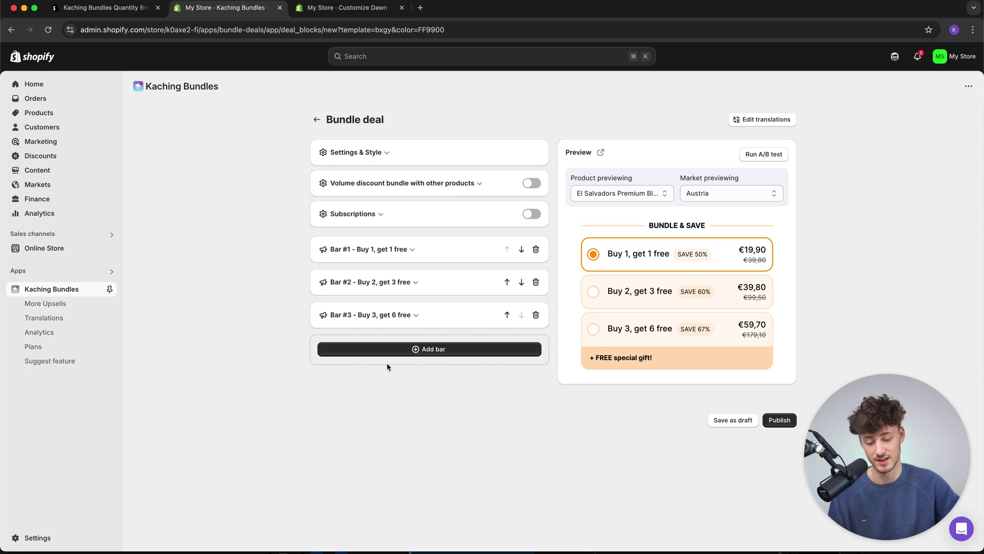
{"action": "left_click", "coordinate": [367, 156]}
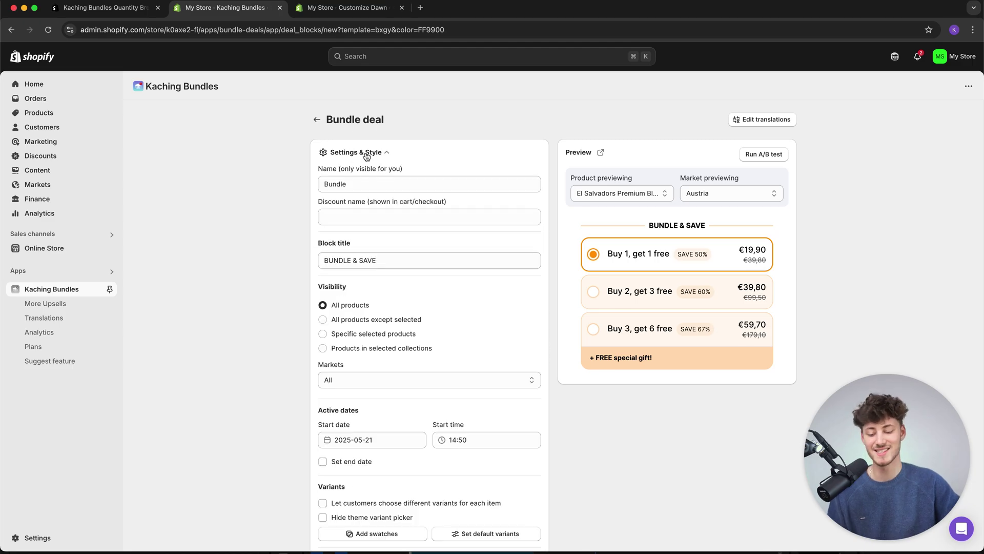
{"action": "left_click_drag", "start_coordinate": [318, 169], "coordinate": [400, 169]}
{"action": "left_click", "coordinate": [410, 168]}
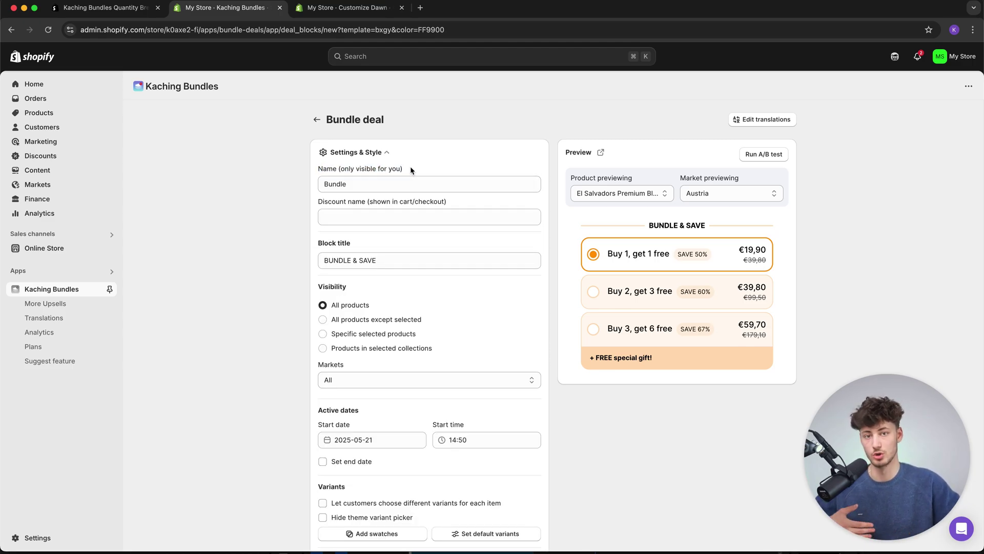
{"action": "left_click", "coordinate": [394, 185]}
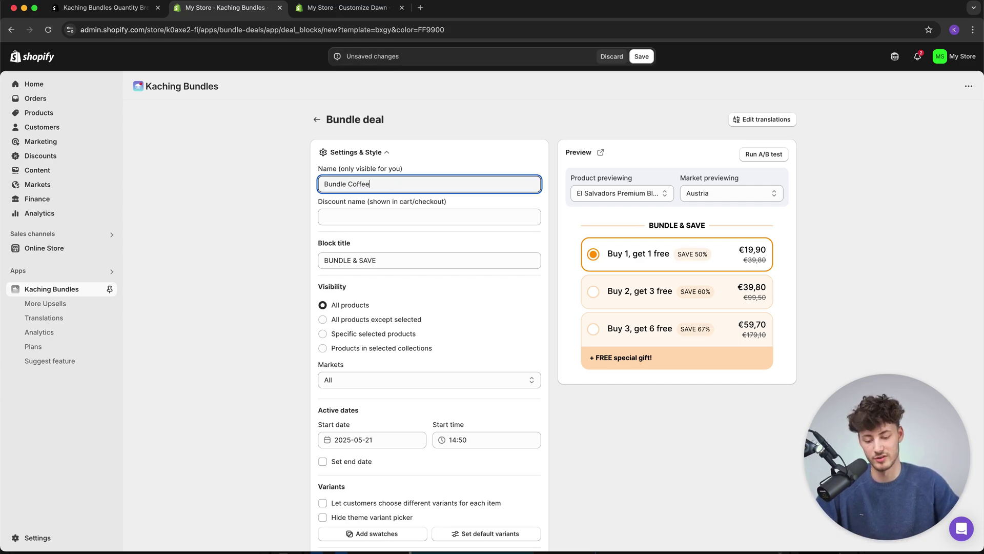
{"action": "key", "text": "super+a"}
{"action": "left_click", "coordinate": [455, 152]}
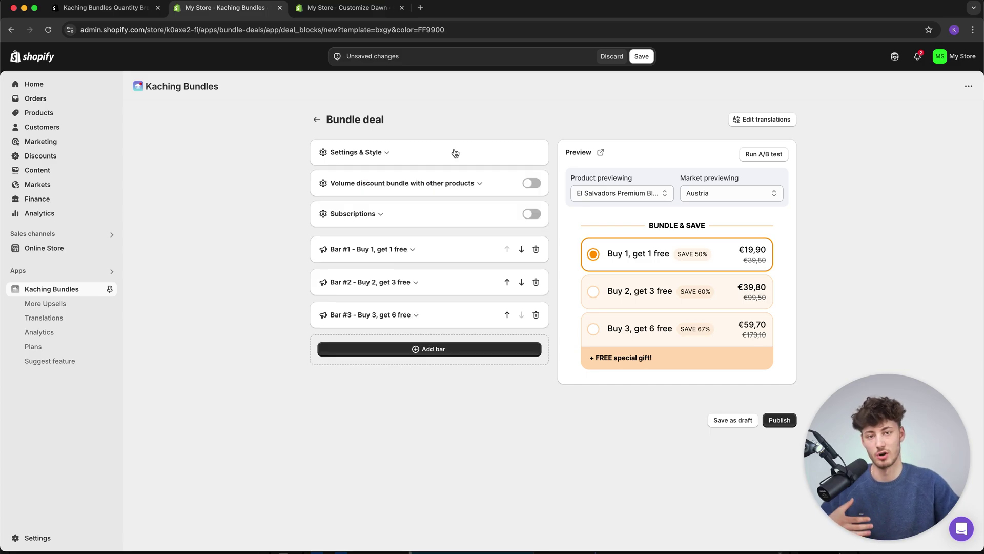
Step: Copy the internal name "Bundle Coffee" into the discount name shown in cart and checkout
{"action": "left_click", "coordinate": [384, 154]}
{"action": "scroll", "coordinate": [380, 236], "scroll_direction": "down", "scroll_amount": 1}
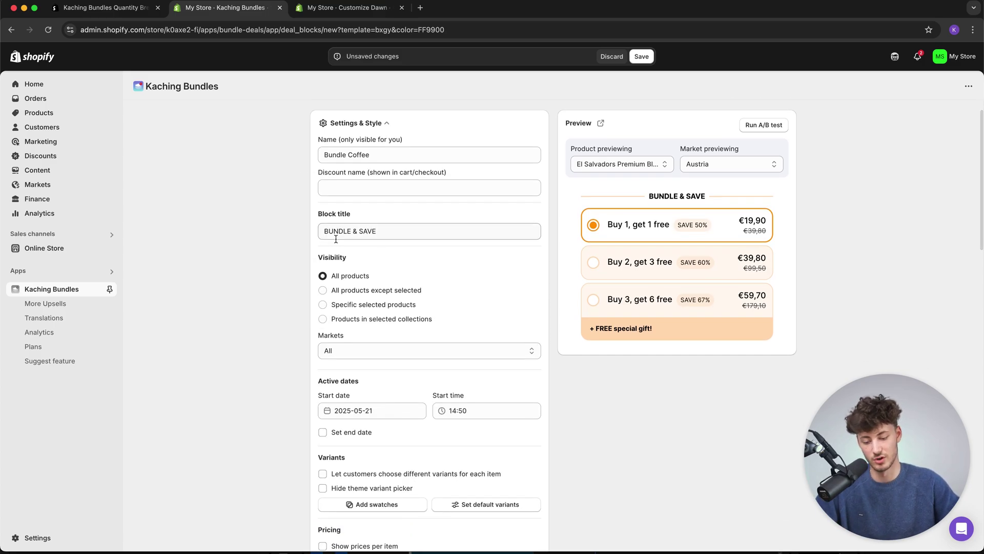
{"action": "left_click_drag", "start_coordinate": [313, 176], "coordinate": [410, 173]}
{"action": "left_click", "coordinate": [335, 154]}
{"action": "key", "text": "super+a"}
{"action": "key", "text": "super+c"}
{"action": "left_click", "coordinate": [368, 190]}
{"action": "key", "text": "super+v"}
{"action": "left_click_drag", "start_coordinate": [374, 171], "coordinate": [441, 171]}
{"action": "left_click", "coordinate": [474, 183]}
Step: Replace the deal's block title with "SAVE ON YOUR PURCHASE"
{"action": "scroll", "coordinate": [473, 181], "scroll_direction": "down", "scroll_amount": 1}
{"action": "left_click_drag", "start_coordinate": [325, 160], "coordinate": [352, 165]}
{"action": "left_click", "coordinate": [399, 168]}
{"action": "triple_click", "coordinate": [495, 182]}
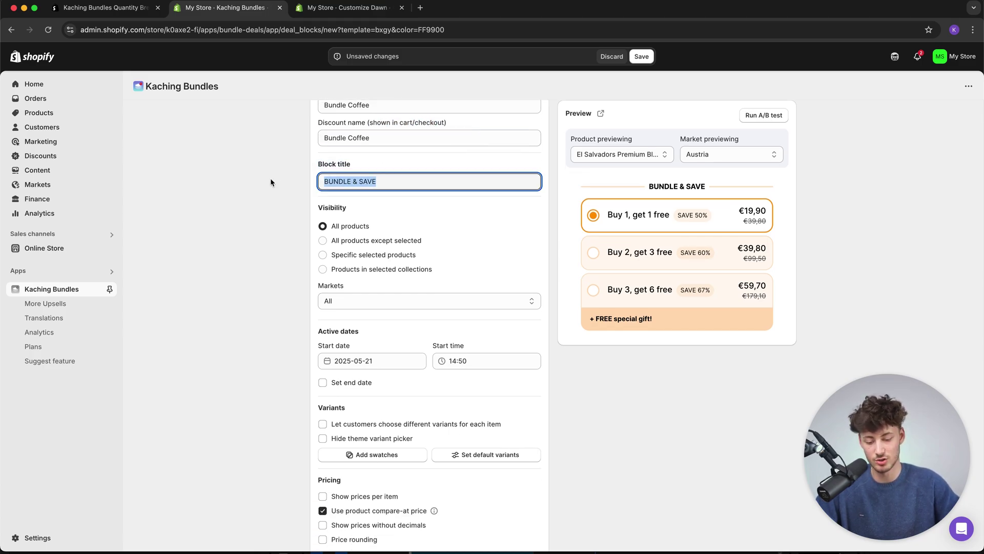
{"action": "left_click", "coordinate": [680, 189]}
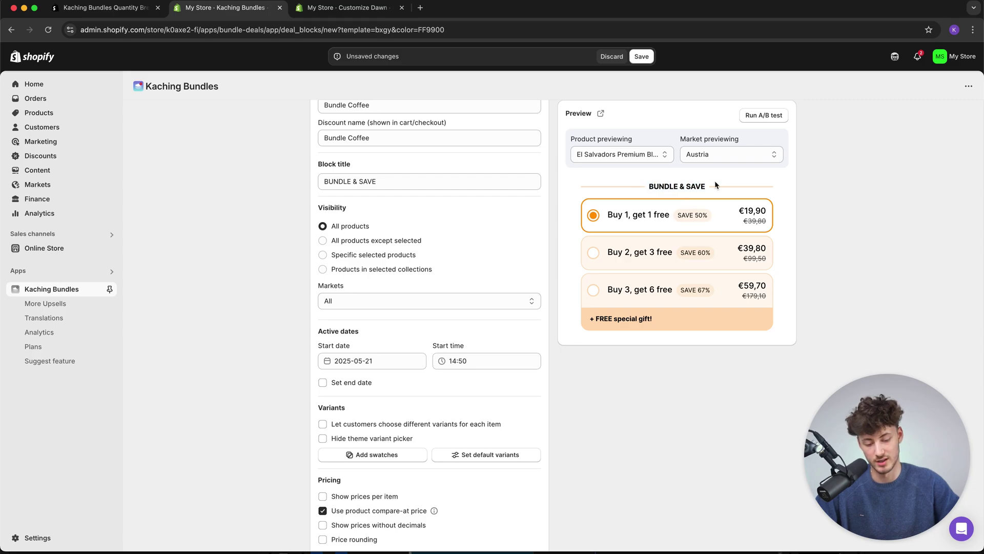
{"action": "left_click_drag", "start_coordinate": [396, 182], "coordinate": [323, 181]}
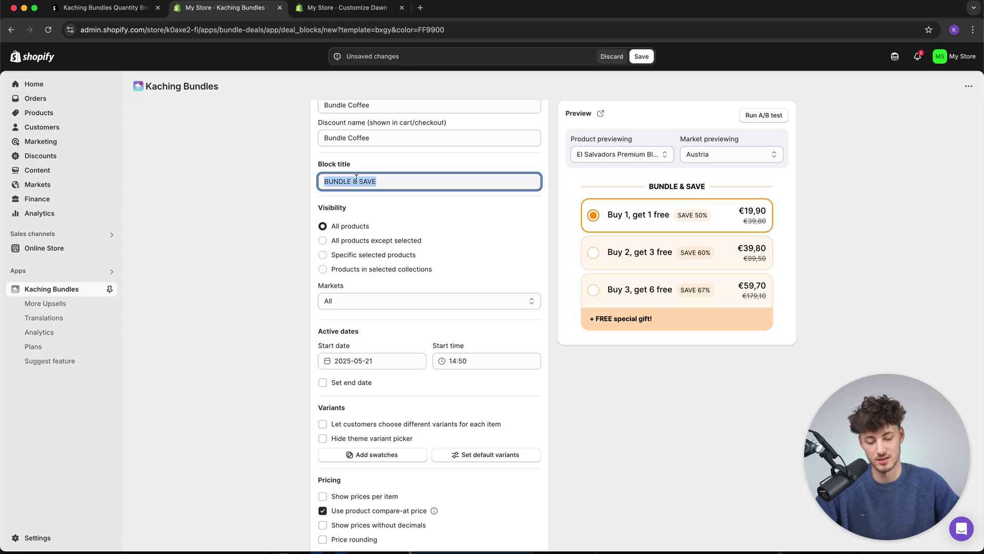
{"action": "key", "text": "super+v"}
{"action": "left_click_drag", "start_coordinate": [450, 183], "coordinate": [265, 171]}
{"action": "left_click", "coordinate": [265, 168]}
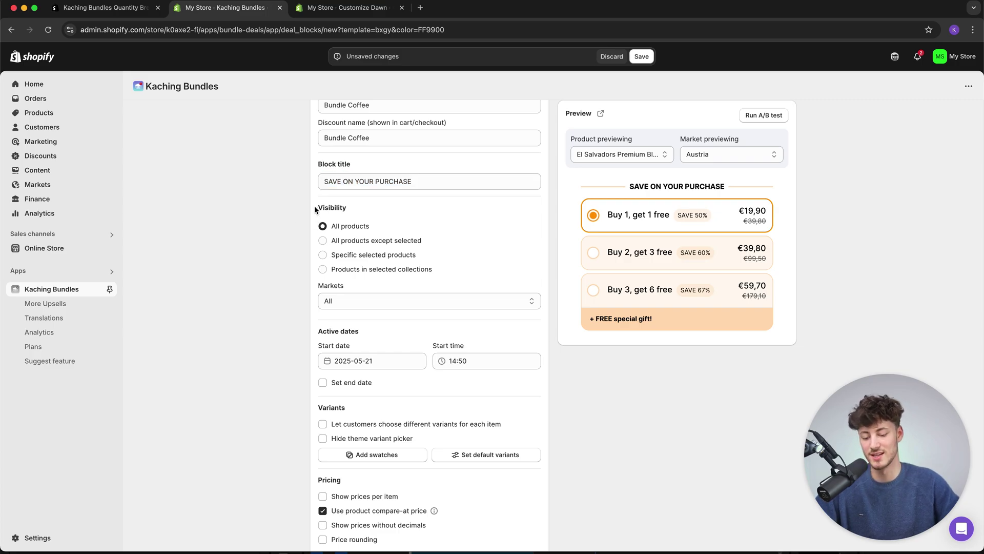
Step: Limit the deal's visibility to specific selected products and add El Salvadors Premium Blend
{"action": "left_click", "coordinate": [379, 207]}
{"action": "scroll", "coordinate": [378, 207], "scroll_direction": "down", "scroll_amount": 2}
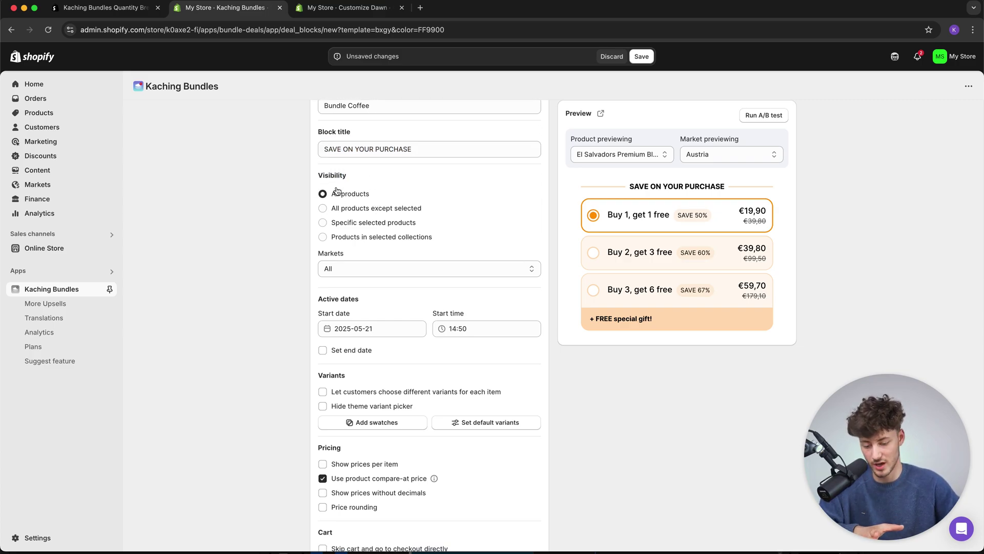
{"action": "left_click", "coordinate": [323, 223]}
{"action": "left_click", "coordinate": [412, 258]}
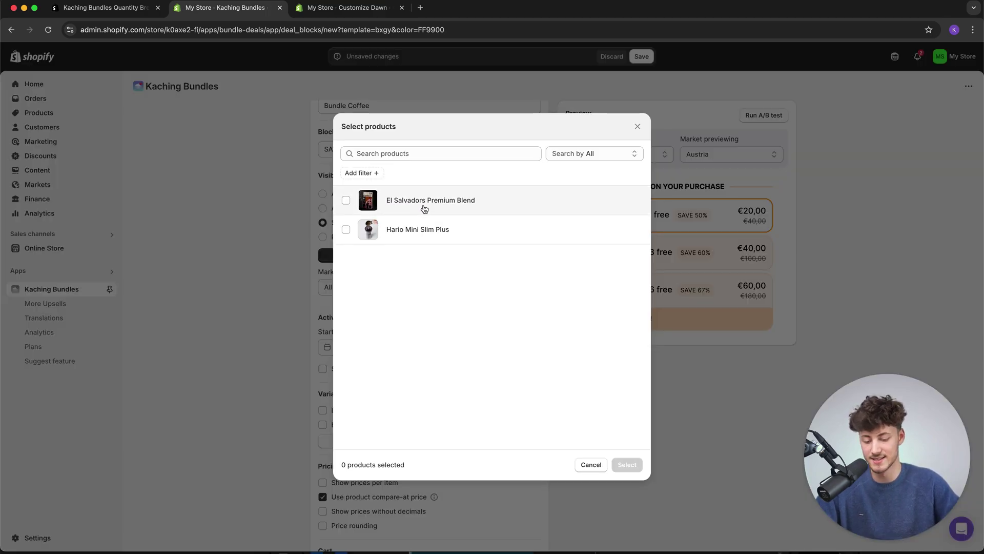
{"action": "left_click", "coordinate": [475, 206]}
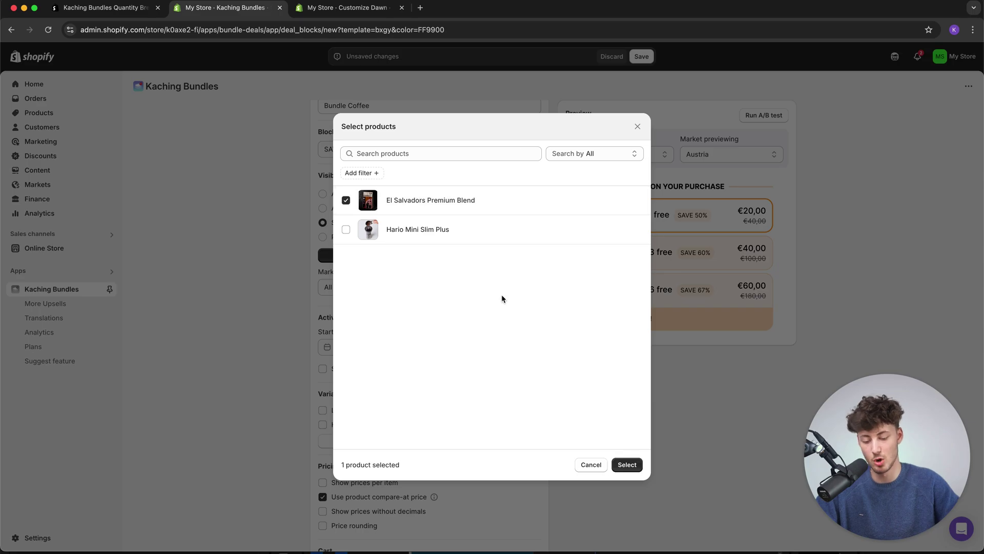
{"action": "left_click", "coordinate": [627, 465]}
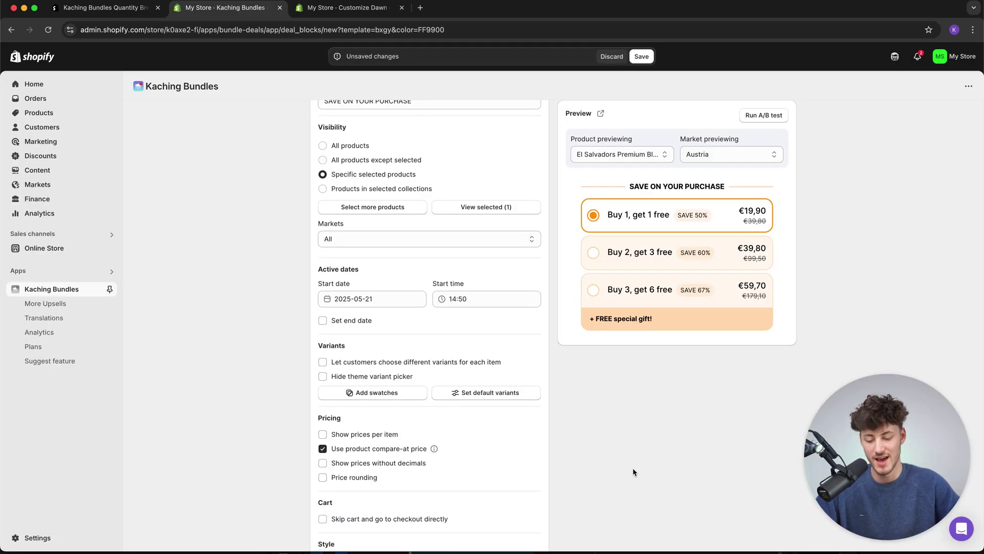
Step: Review the market choices for the deal and select All
{"action": "double_click", "coordinate": [351, 225]}
{"action": "left_click", "coordinate": [356, 237]}
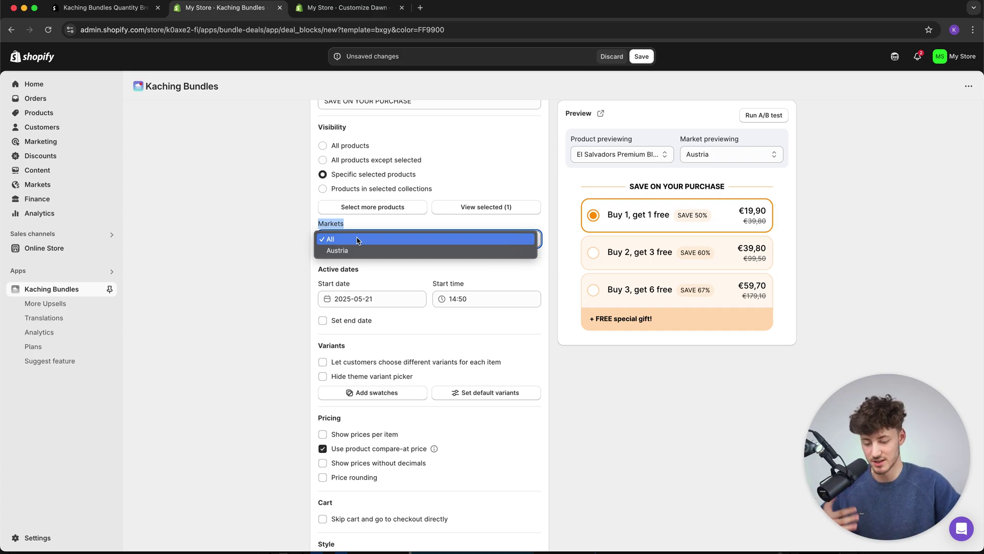
{"action": "left_click", "coordinate": [359, 239]}
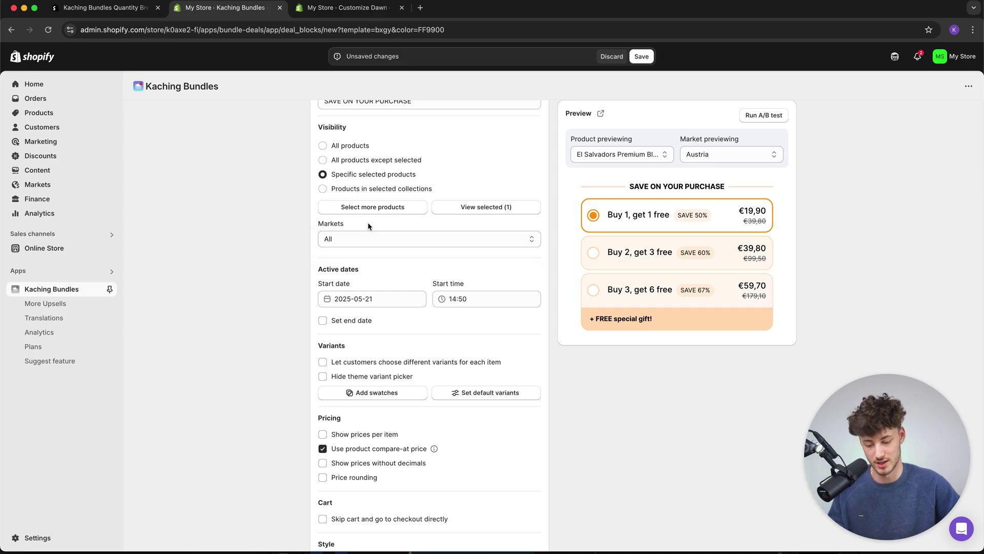
Step: Examine the active dates, variant and pricing options, trying prices without decimals in the preview
{"action": "scroll", "coordinate": [367, 223], "scroll_direction": "down", "scroll_amount": 2}
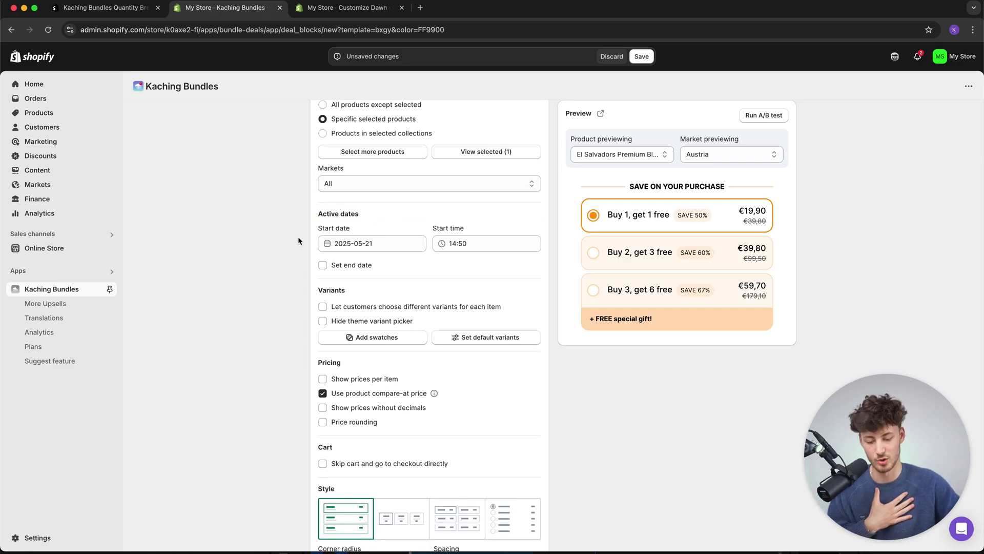
{"action": "scroll", "coordinate": [326, 218], "scroll_direction": "down", "scroll_amount": 2}
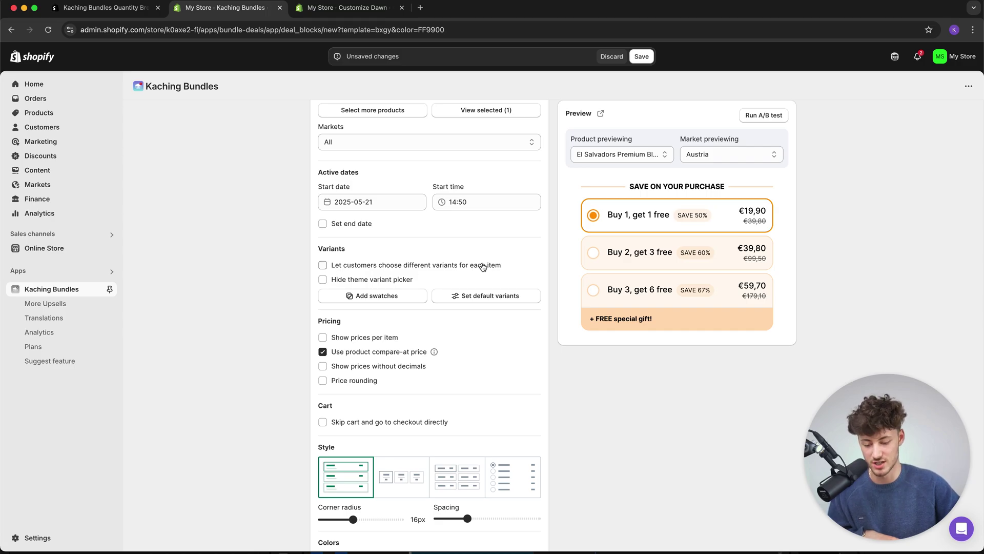
{"action": "left_click", "coordinate": [350, 281]}
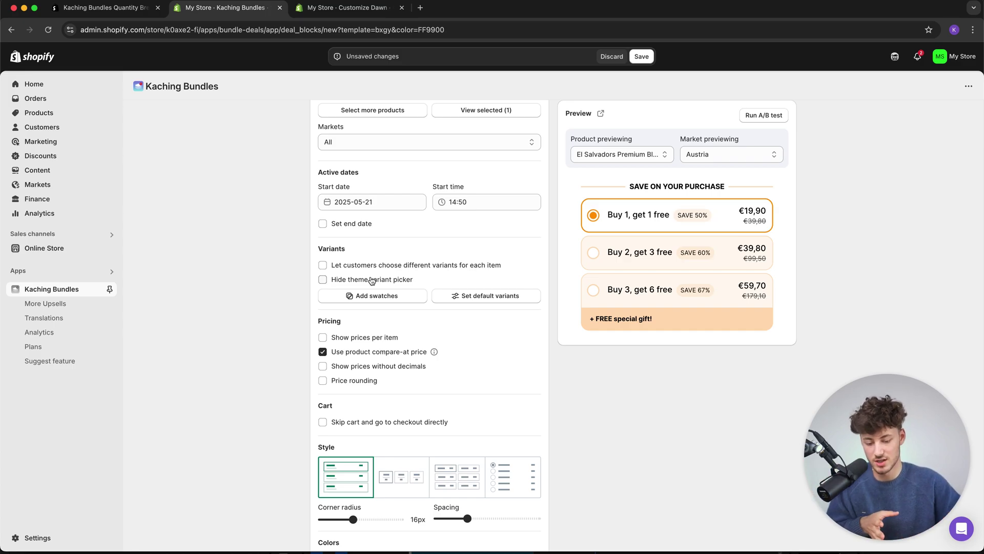
{"action": "scroll", "coordinate": [526, 231], "scroll_direction": "up", "scroll_amount": 2}
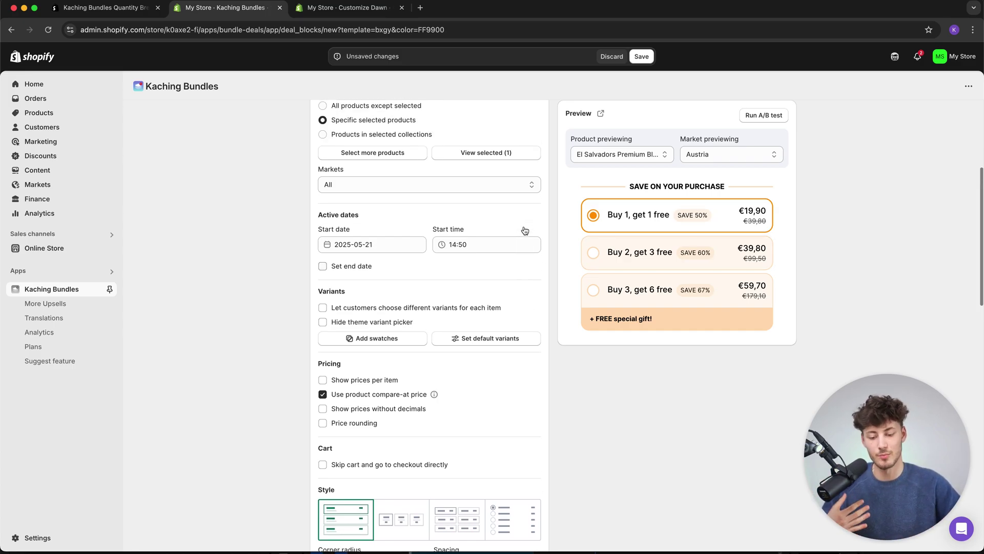
{"action": "scroll", "coordinate": [525, 231], "scroll_direction": "down", "scroll_amount": 3}
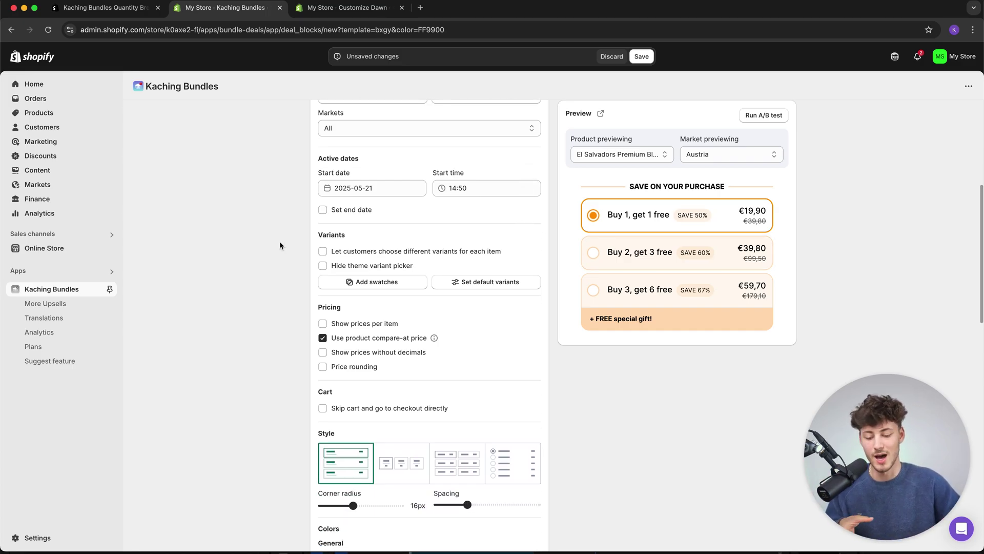
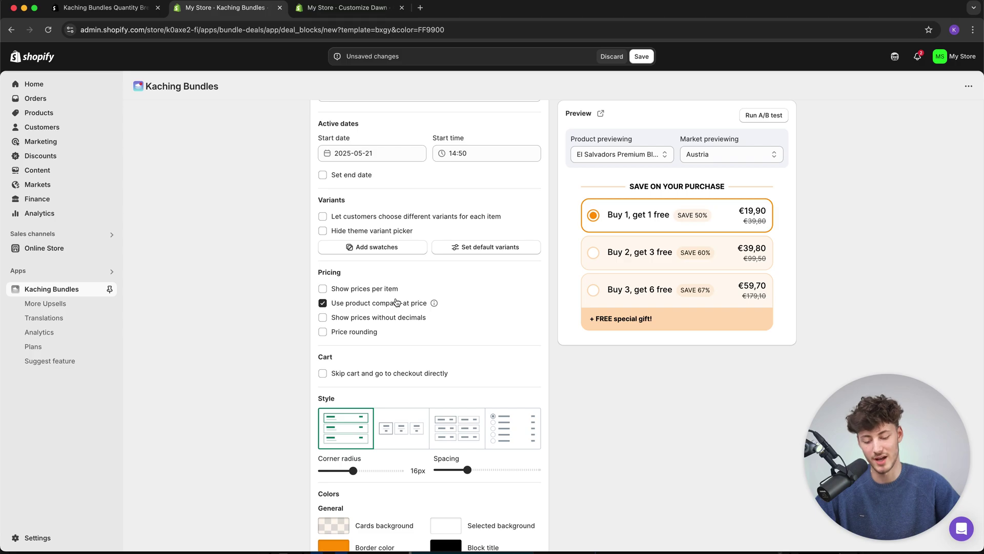
{"action": "left_click", "coordinate": [334, 318]}
{"action": "left_click", "coordinate": [336, 314]}
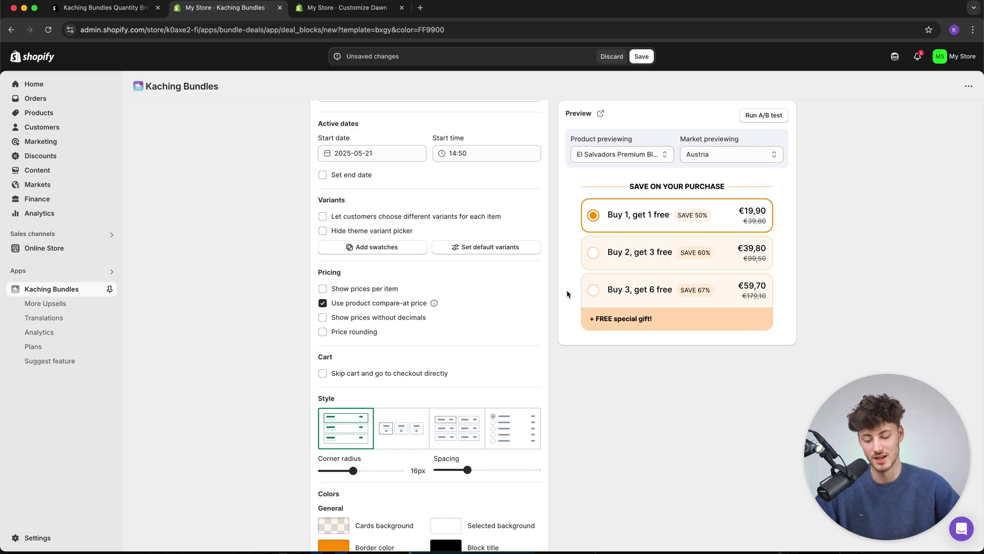
{"action": "scroll", "coordinate": [562, 297], "scroll_direction": "down", "scroll_amount": 2}
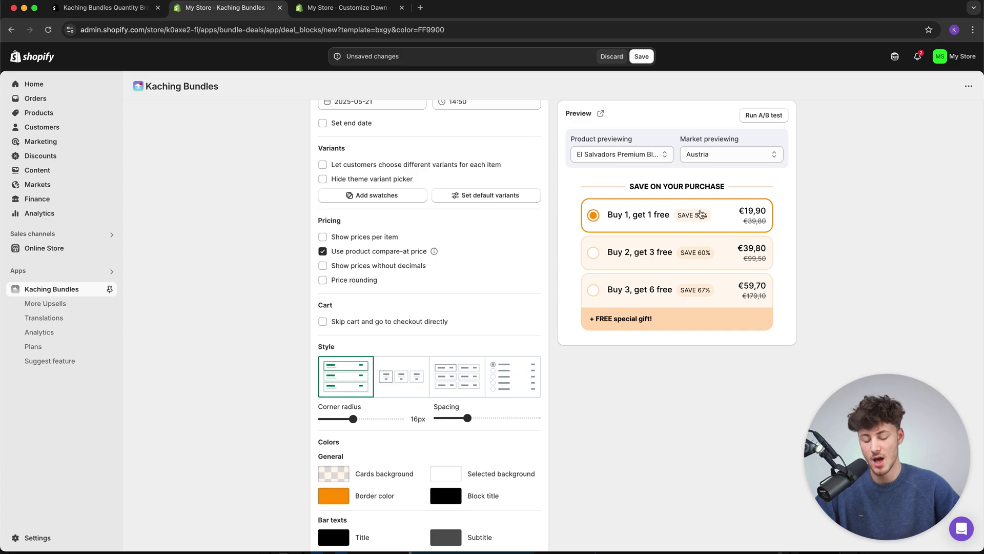
Step: Enable skipping the cart so customers go directly to checkout
{"action": "scroll", "coordinate": [312, 293], "scroll_direction": "down", "scroll_amount": 4}
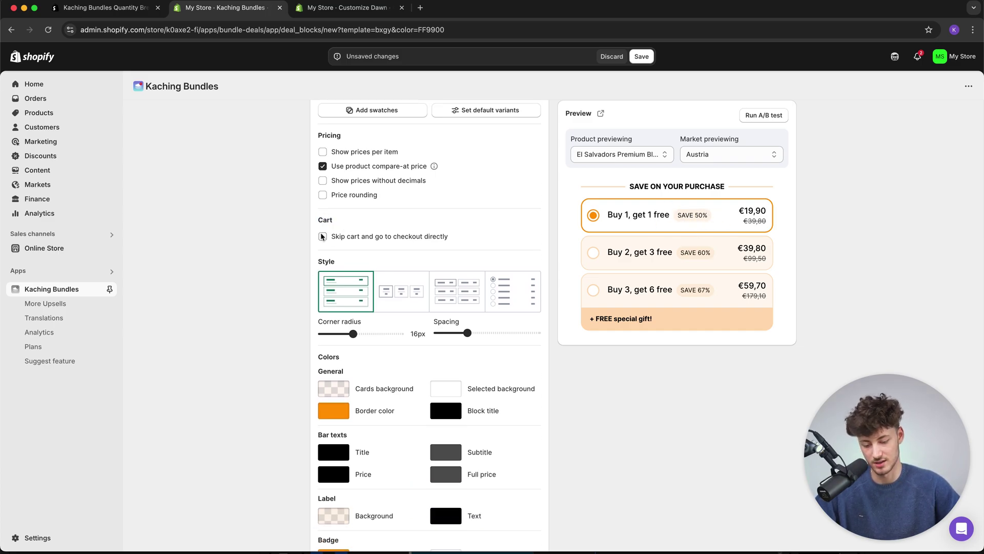
{"action": "left_click", "coordinate": [342, 241]}
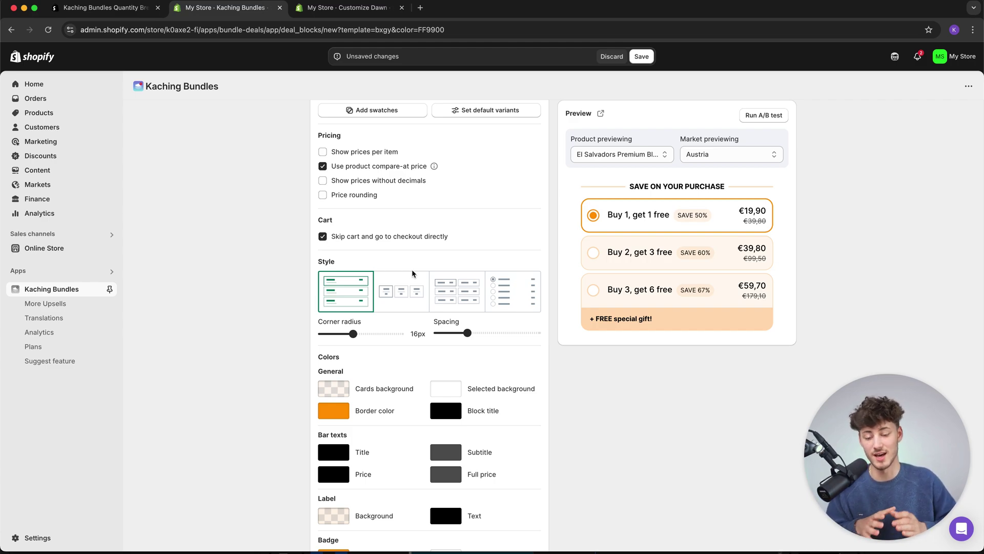
{"action": "left_click_drag", "start_coordinate": [461, 241], "coordinate": [328, 240]}
{"action": "left_click", "coordinate": [426, 216]}
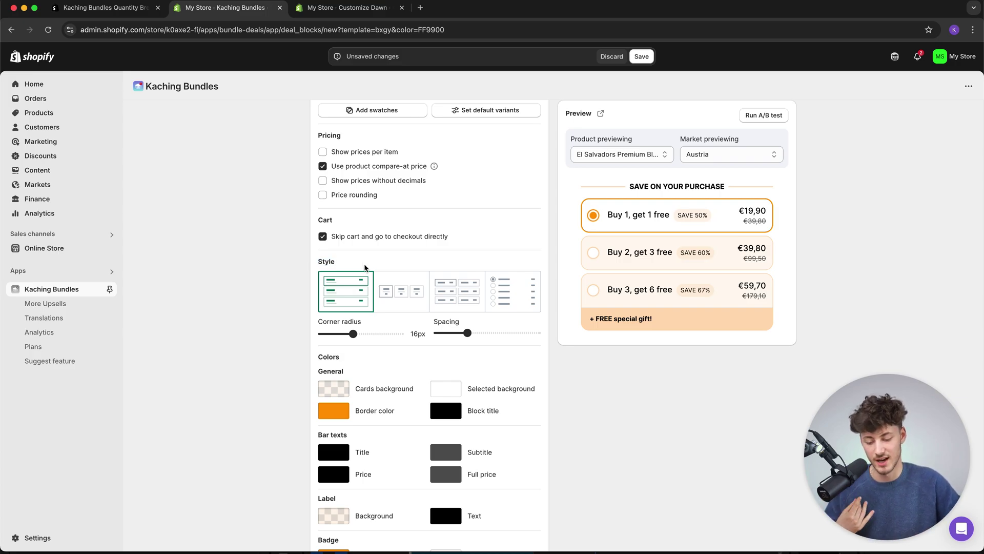
Step: Compare the four layout styles in the deal preview and return to the stacked full-width layout
{"action": "left_click", "coordinate": [418, 294]}
{"action": "left_click", "coordinate": [456, 297]}
{"action": "left_click", "coordinate": [511, 300]}
{"action": "left_click", "coordinate": [438, 304]}
{"action": "left_click", "coordinate": [344, 306]}
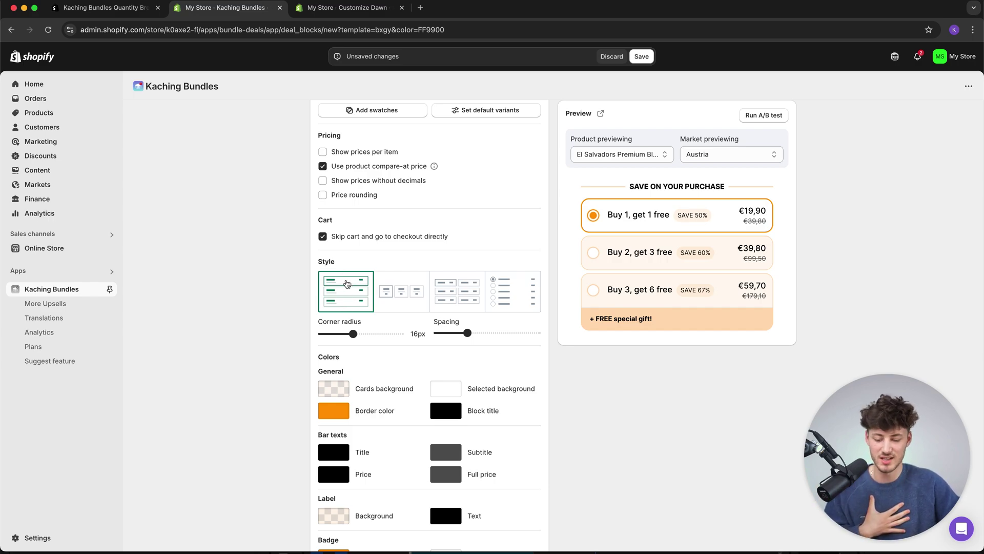
{"action": "left_click", "coordinate": [504, 296]}
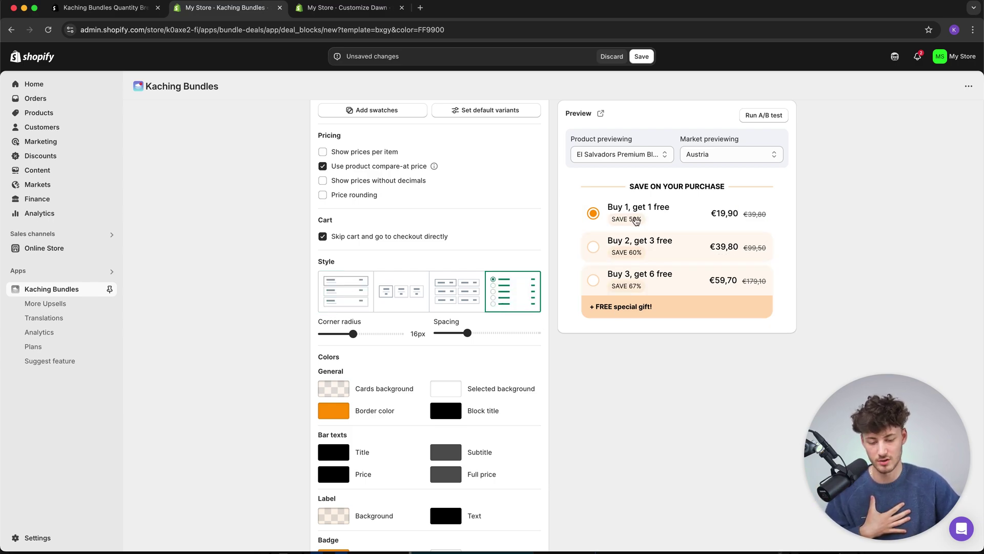
{"action": "left_click", "coordinate": [346, 293]}
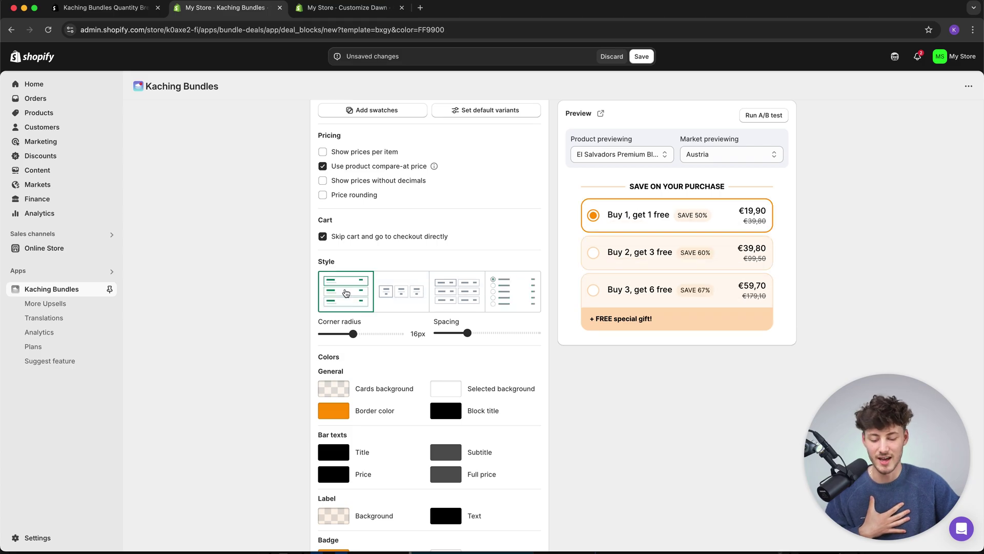
Step: Preview the side-by-side column layout with each of the three offers selected, and restore the stacked layout
{"action": "left_click", "coordinate": [407, 294]}
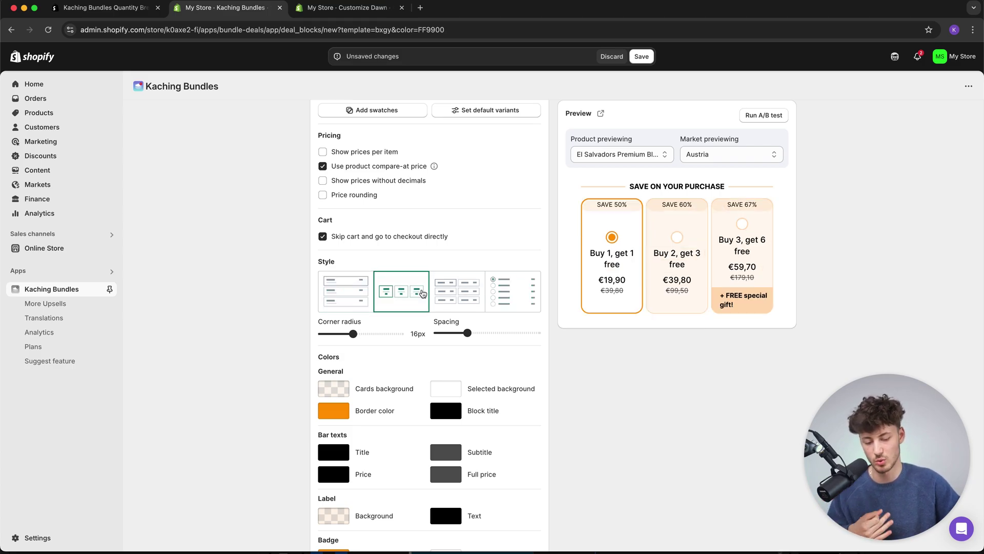
{"action": "left_click", "coordinate": [666, 239]}
{"action": "left_click", "coordinate": [736, 247]}
{"action": "left_click", "coordinate": [610, 251]}
{"action": "left_click", "coordinate": [669, 250]}
{"action": "left_click", "coordinate": [739, 246]}
{"action": "left_click", "coordinate": [595, 250]}
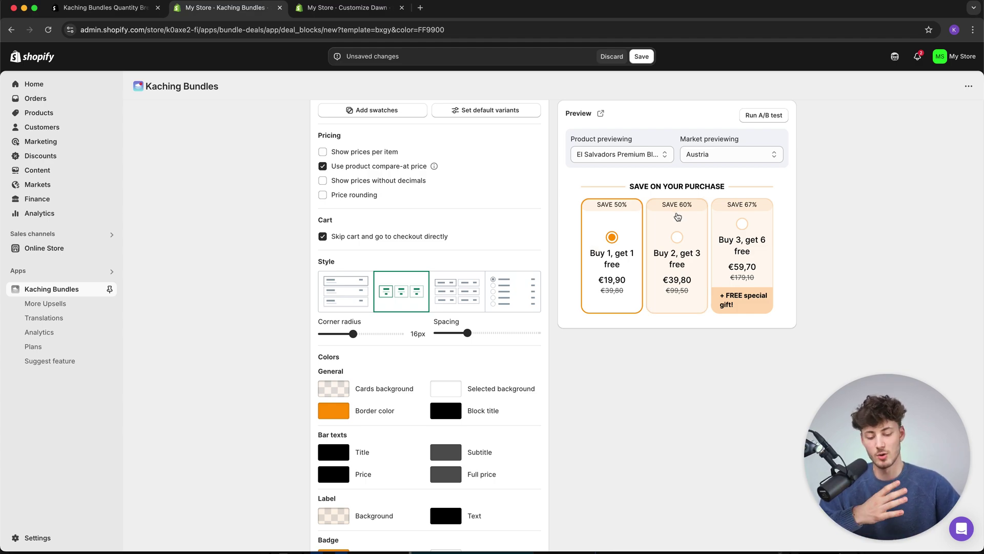
{"action": "left_click", "coordinate": [748, 247]}
{"action": "left_click", "coordinate": [672, 250]}
{"action": "left_click", "coordinate": [612, 251]}
{"action": "left_click", "coordinate": [694, 253]}
{"action": "left_click", "coordinate": [349, 306]}
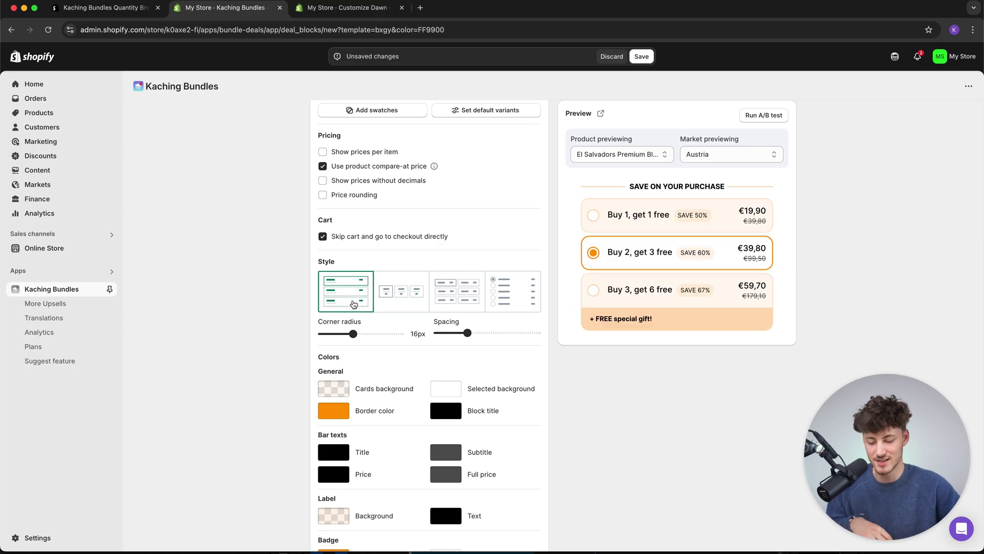
Step: Keep the corner radius at 16px and slightly increase the spacing of the deal cards
{"action": "mouse_move", "coordinate": [354, 333]}
{"action": "left_mouse_down"}
{"action": "mouse_move", "coordinate": [405, 330]}
{"action": "mouse_move", "coordinate": [308, 315]}
{"action": "mouse_move", "coordinate": [353, 334]}
{"action": "left_mouse_up"}
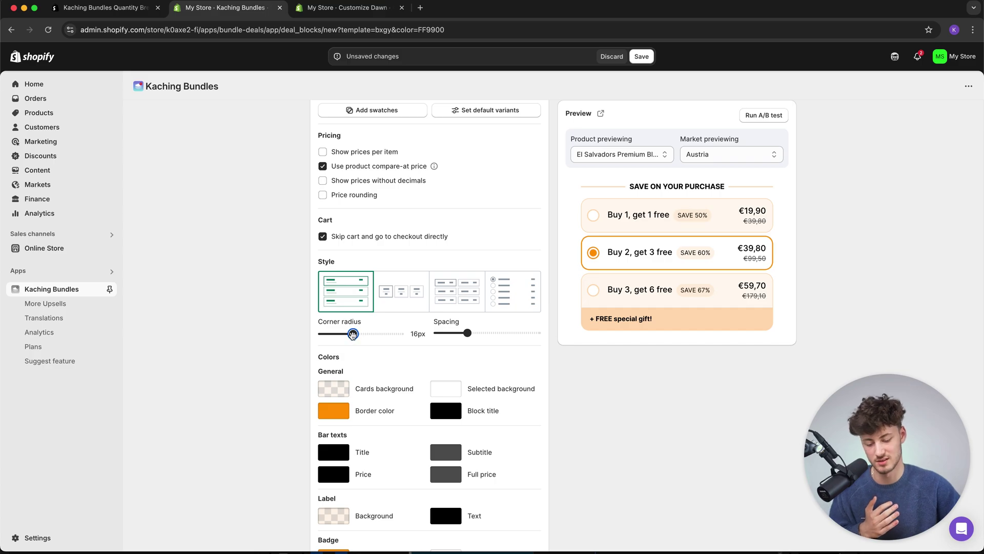
{"action": "mouse_move", "coordinate": [468, 333]}
{"action": "left_mouse_down"}
{"action": "mouse_move", "coordinate": [527, 332]}
{"action": "mouse_move", "coordinate": [464, 332]}
{"action": "mouse_move", "coordinate": [472, 333]}
{"action": "left_mouse_up"}
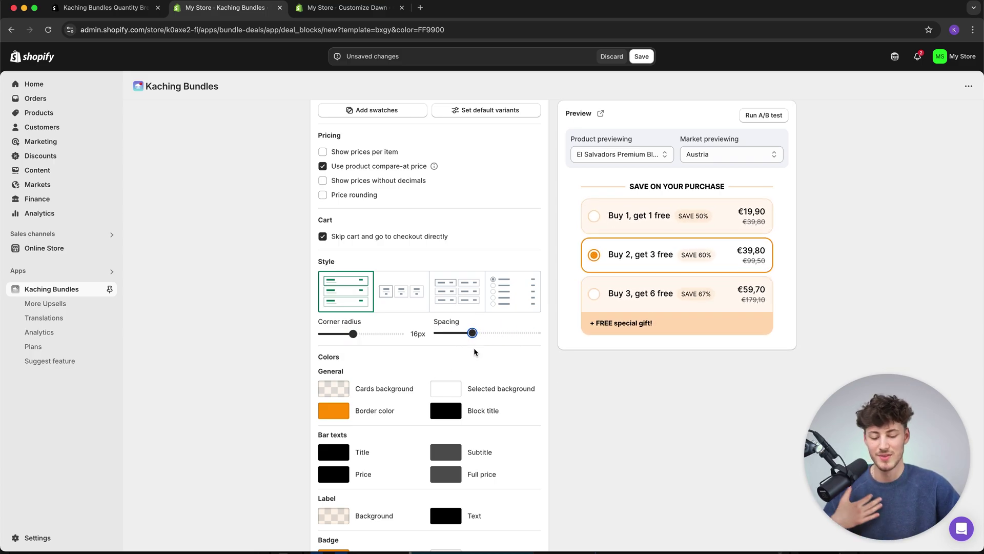
Step: Set the deal's border color to brown #B76400 and give the badge background a similar brown
{"action": "scroll", "coordinate": [476, 357], "scroll_direction": "down", "scroll_amount": 1}
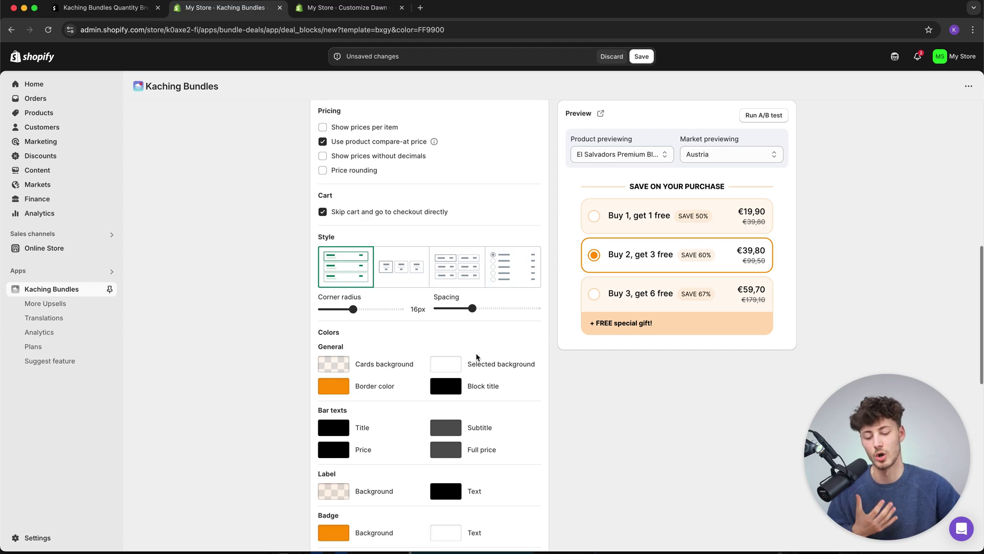
{"action": "scroll", "coordinate": [476, 357], "scroll_direction": "down", "scroll_amount": 3}
{"action": "scroll", "coordinate": [476, 357], "scroll_direction": "down", "scroll_amount": 1}
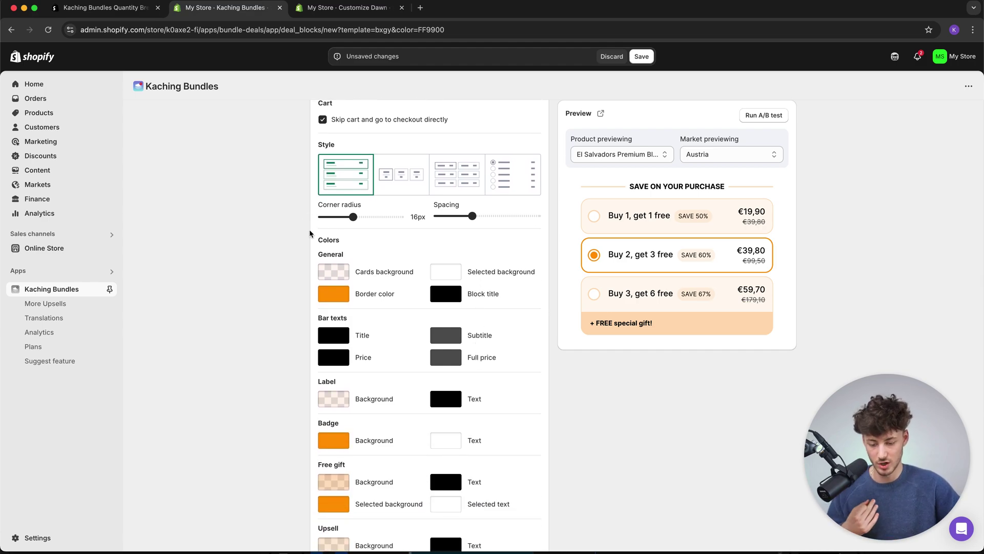
{"action": "scroll", "coordinate": [349, 247], "scroll_direction": "down", "scroll_amount": 2}
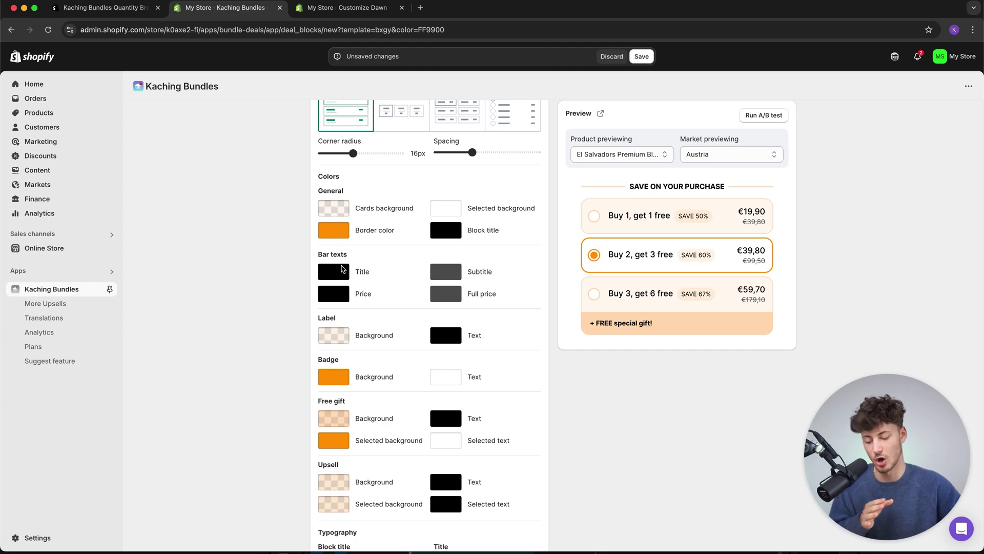
{"action": "left_click", "coordinate": [333, 230]}
{"action": "left_click_drag", "start_coordinate": [357, 251], "coordinate": [366, 274]}
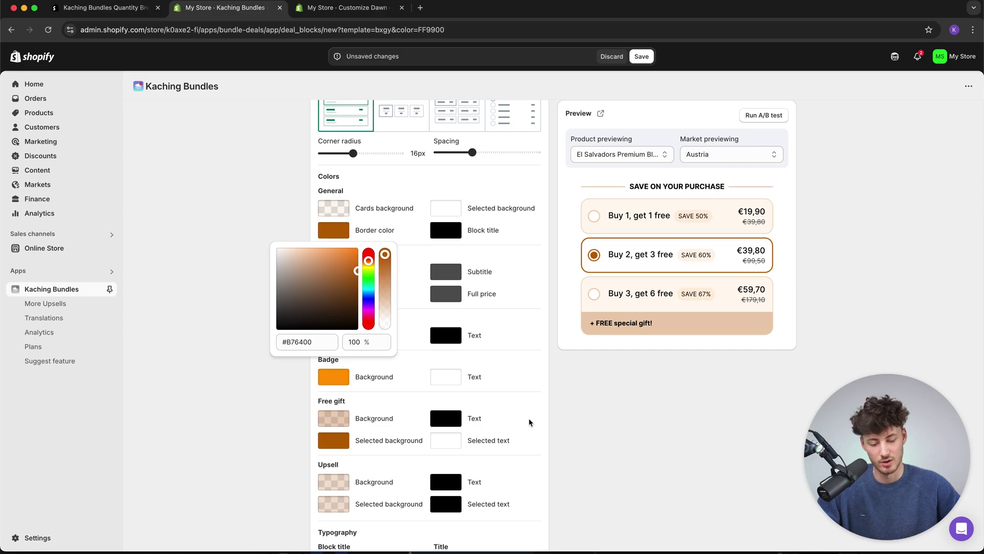
{"action": "left_click", "coordinate": [603, 379]}
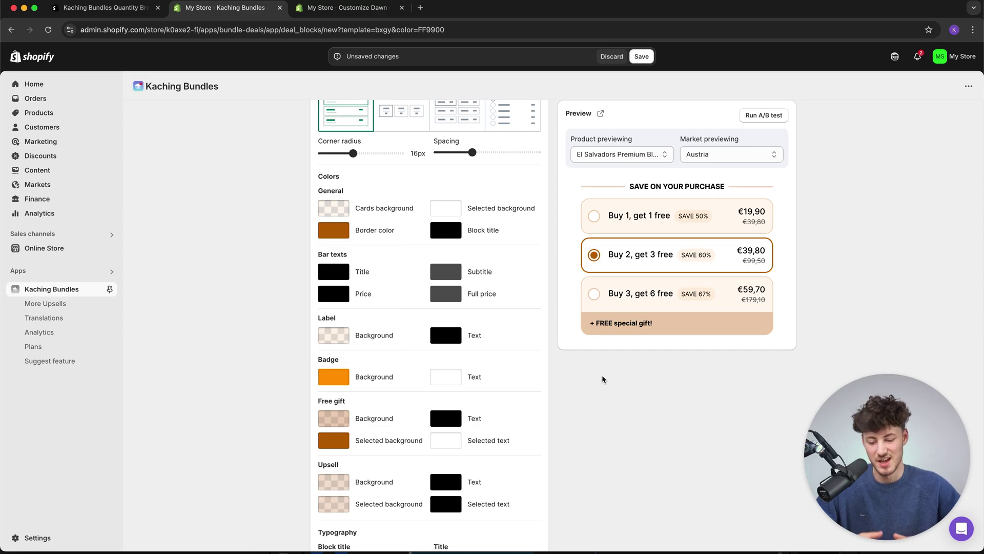
{"action": "scroll", "coordinate": [443, 253], "scroll_direction": "down", "scroll_amount": 2}
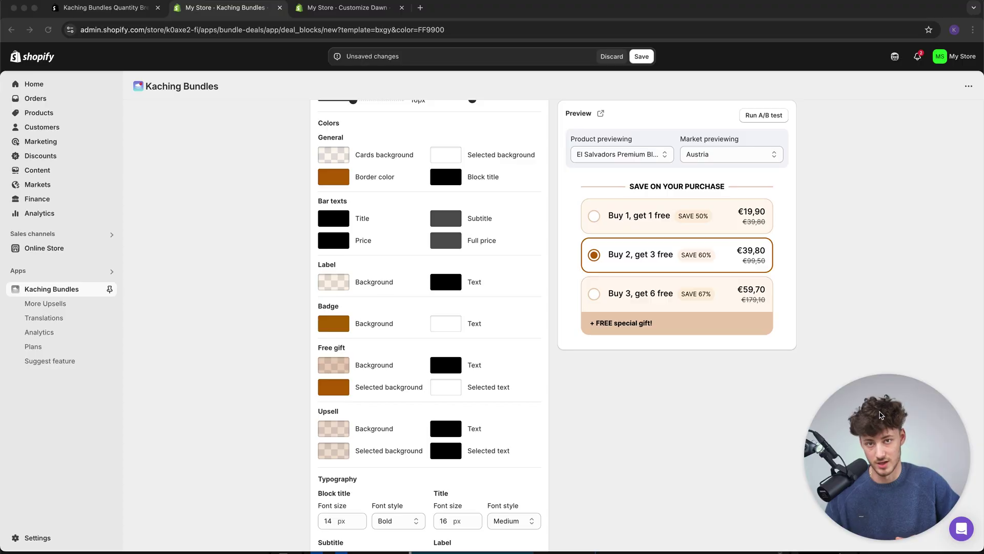
Step: Review the typography font sizes and styles for the deal's block title, title, subtitle, label, free gift and upsell texts
{"action": "scroll", "coordinate": [577, 436], "scroll_direction": "down", "scroll_amount": 5}
{"action": "scroll", "coordinate": [576, 435], "scroll_direction": "up", "scroll_amount": 1}
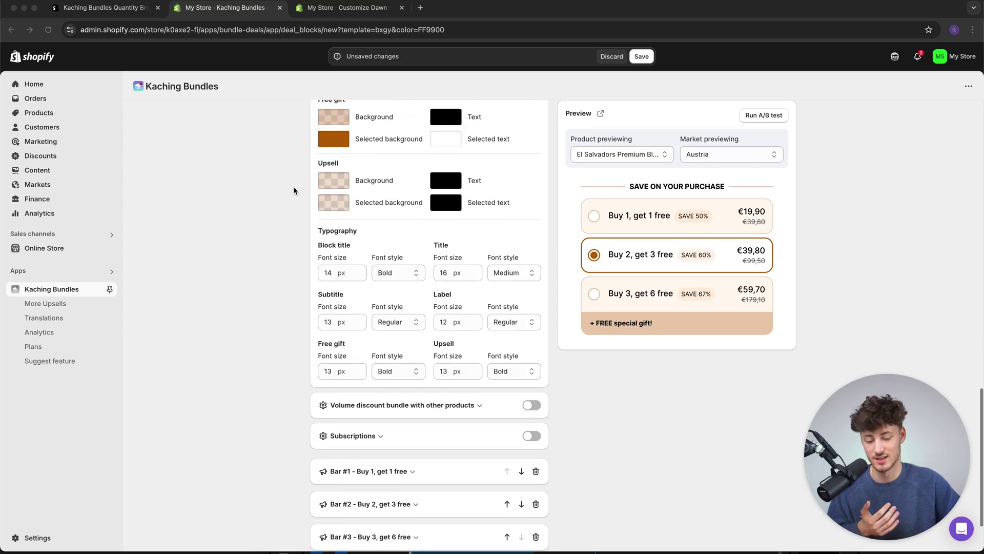
{"action": "double_click", "coordinate": [345, 231]}
{"action": "left_click", "coordinate": [412, 233]}
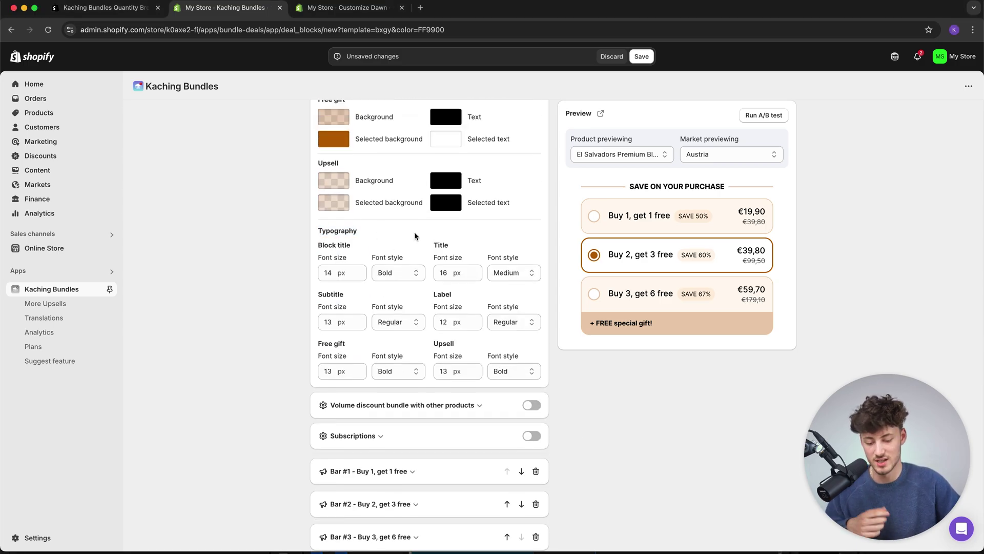
{"action": "left_click", "coordinate": [516, 274]}
{"action": "left_click", "coordinate": [362, 300]}
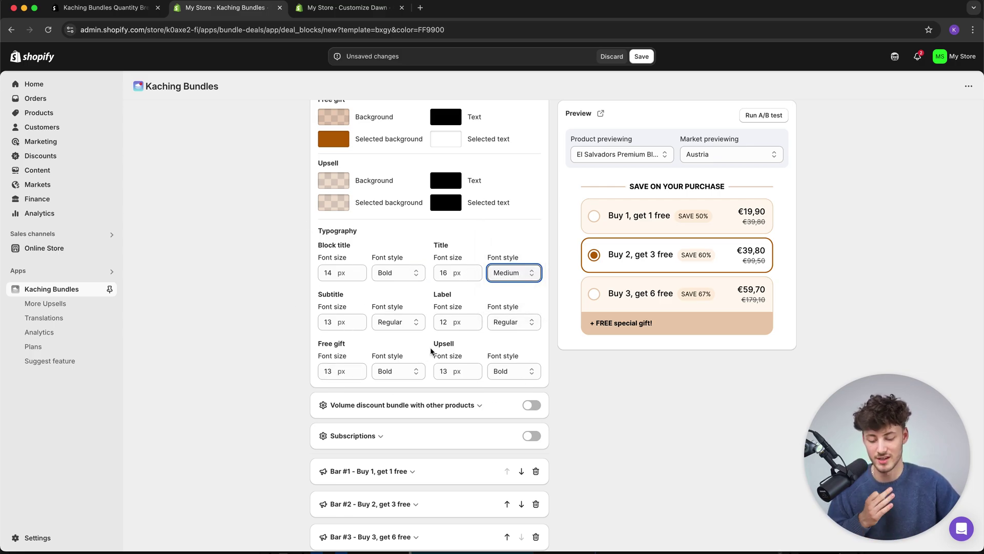
Step: Try out the volume discount bundle with other products, check its product chooser in the preview, and switch the feature off again
{"action": "scroll", "coordinate": [431, 351], "scroll_direction": "down", "scroll_amount": 3}
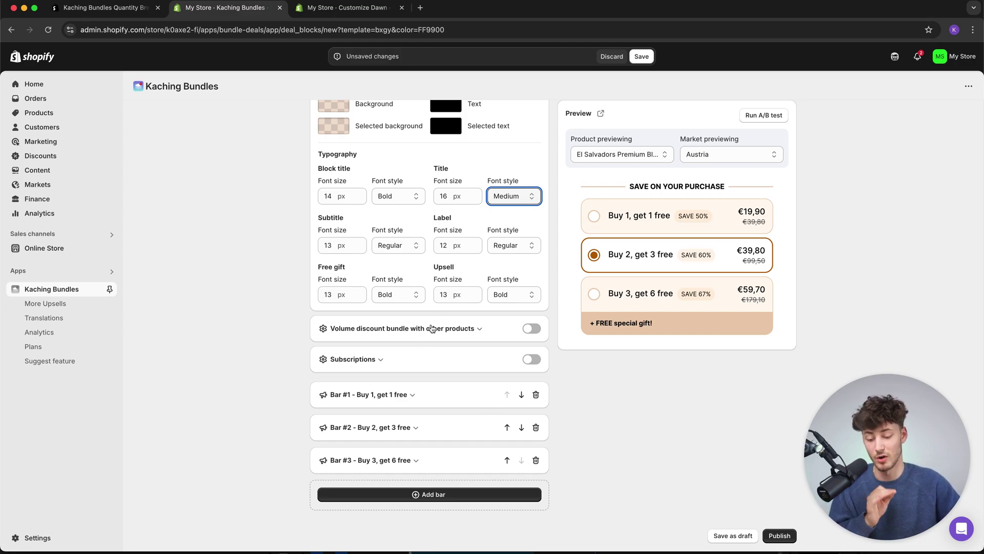
{"action": "left_click", "coordinate": [532, 328]}
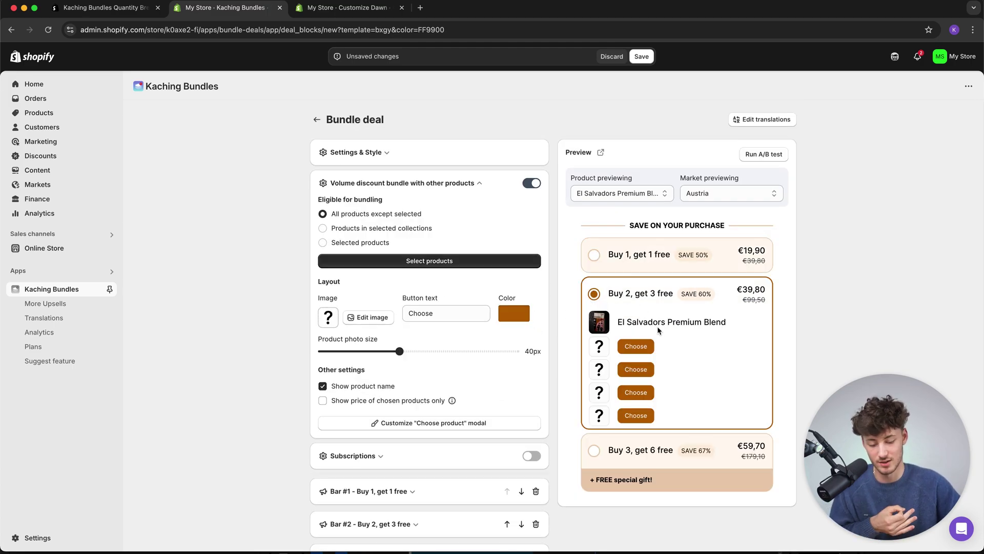
{"action": "scroll", "coordinate": [657, 326], "scroll_direction": "down", "scroll_amount": 3}
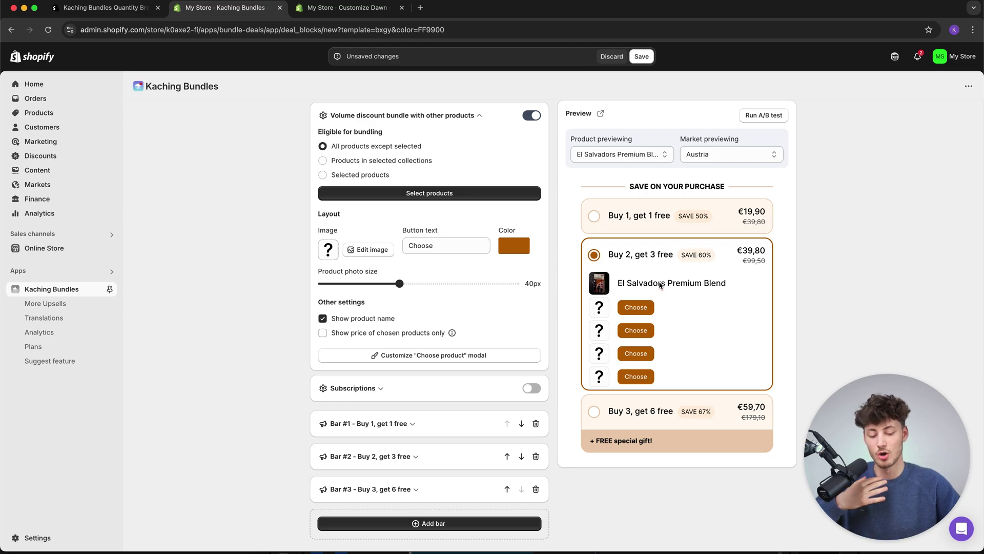
{"action": "left_click", "coordinate": [644, 310]}
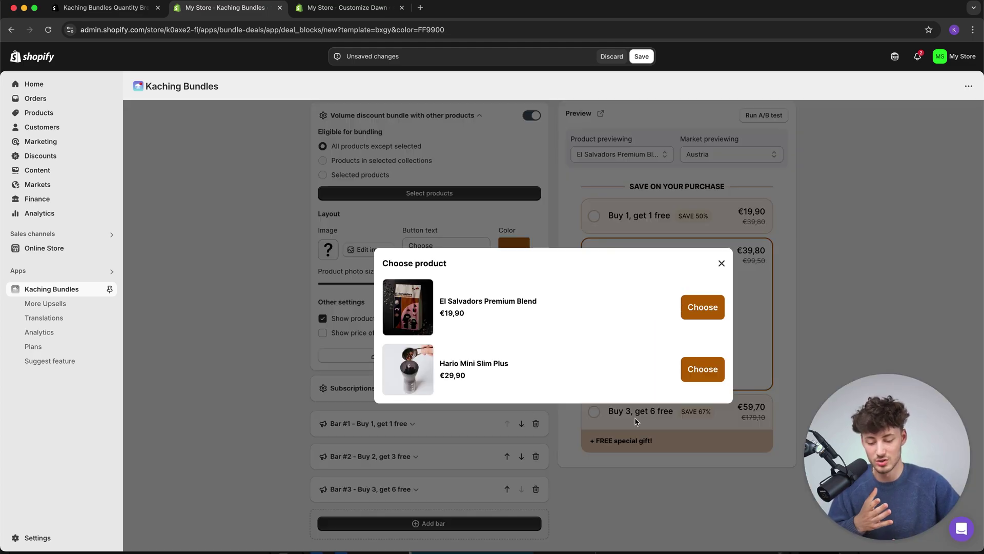
{"action": "left_click", "coordinate": [725, 263]}
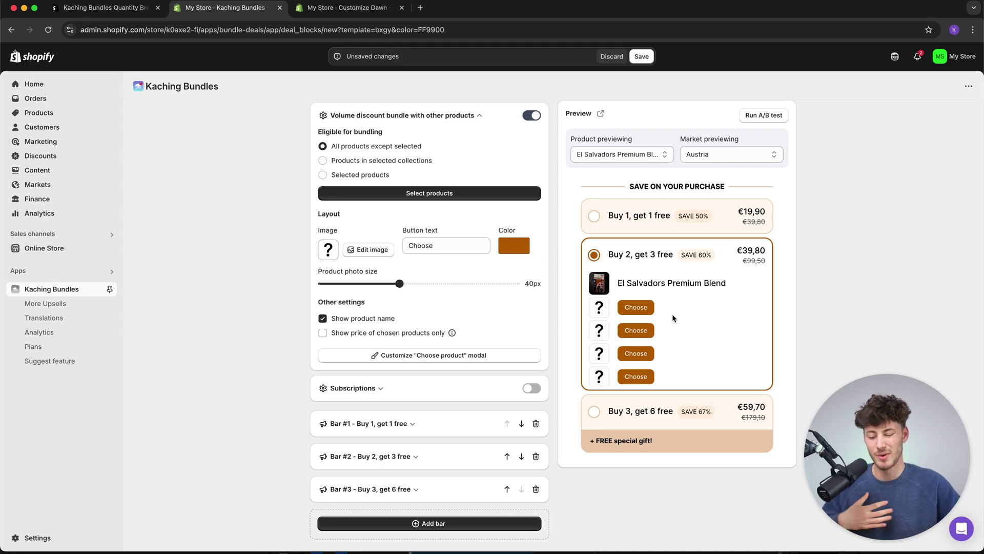
{"action": "left_click", "coordinate": [532, 116]}
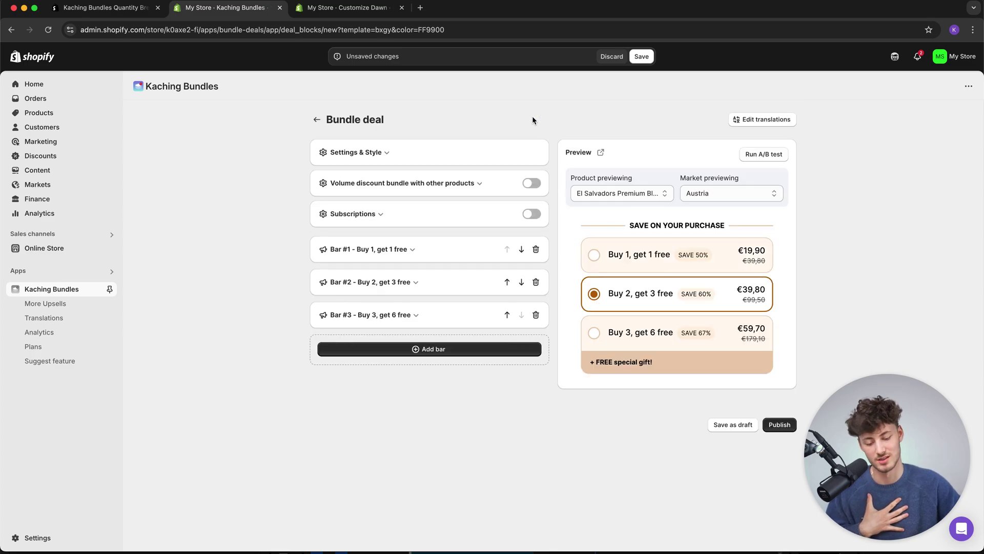
Step: Enable subscriptions for the deal and compare the Subscribe & Save 20% and One-time purchase options in the preview
{"action": "left_click", "coordinate": [380, 218]}
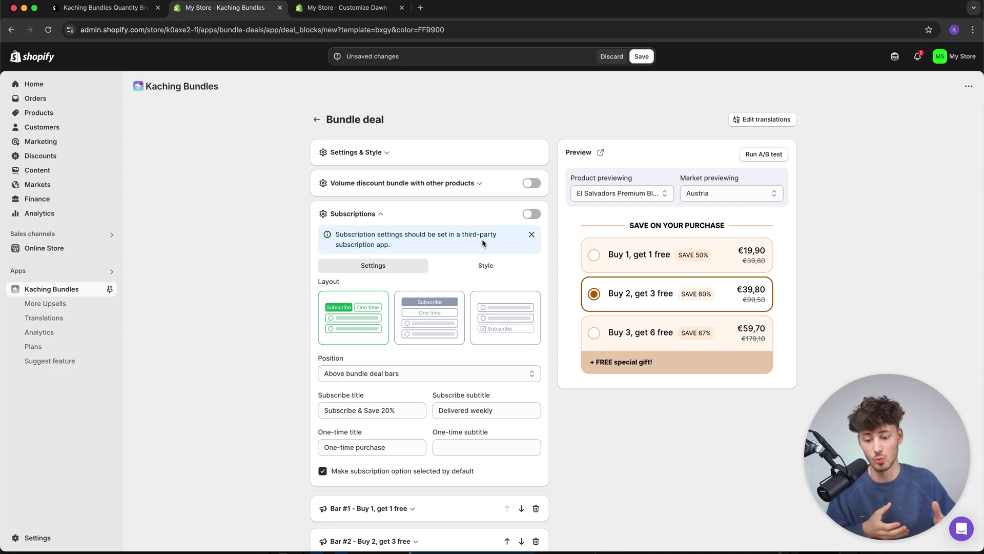
{"action": "left_click", "coordinate": [532, 215]}
{"action": "left_click", "coordinate": [695, 253]}
{"action": "left_click", "coordinate": [714, 253]}
{"action": "left_click", "coordinate": [713, 254]}
{"action": "left_click", "coordinate": [619, 254]}
{"action": "left_click", "coordinate": [715, 253]}
{"action": "left_click", "coordinate": [615, 253]}
{"action": "left_click", "coordinate": [708, 253]}
{"action": "left_click", "coordinate": [656, 257]}
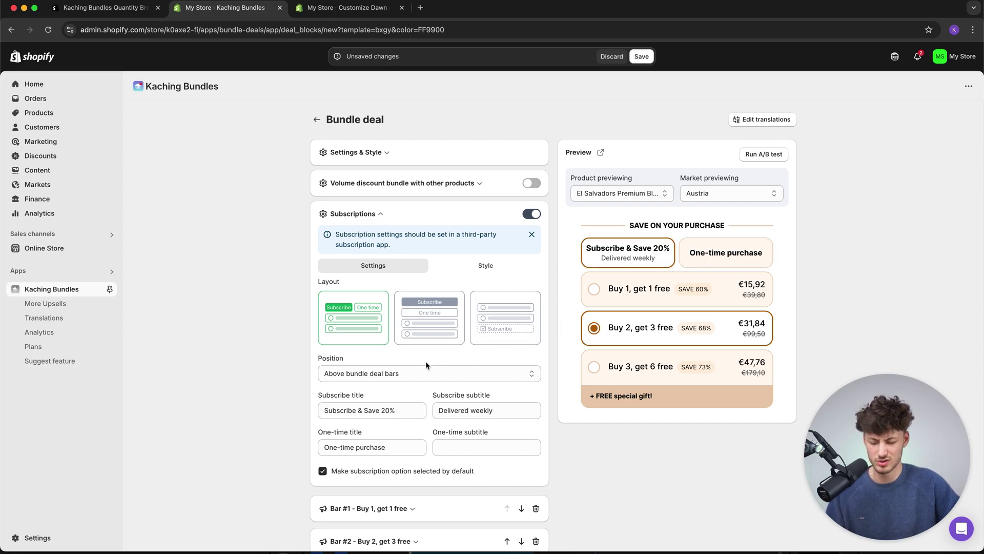
Step: Position the subscription options below the bundle deal bars and preview both the subscribe and one-time purchase choices
{"action": "left_click", "coordinate": [342, 379]}
{"action": "left_click", "coordinate": [363, 385]}
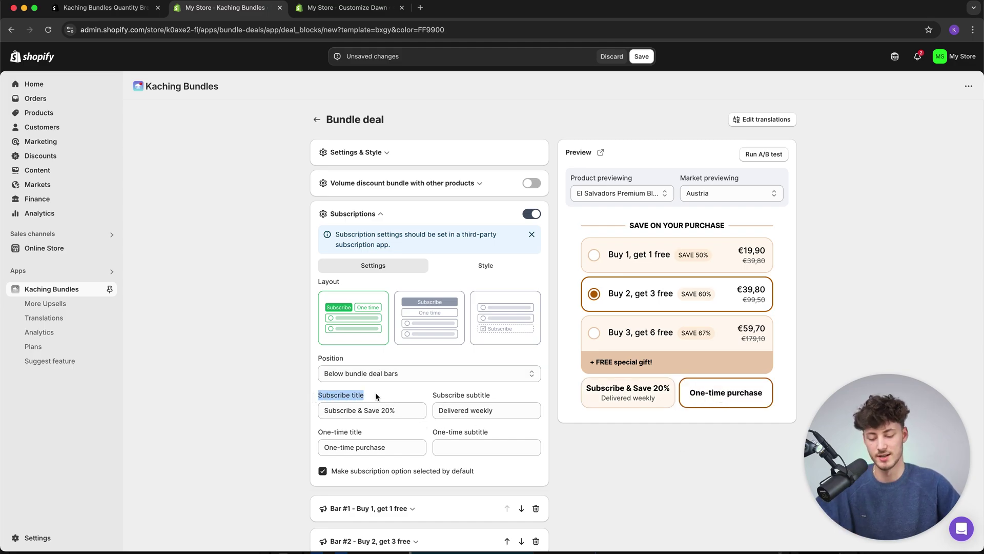
{"action": "left_click_drag", "start_coordinate": [426, 393], "coordinate": [501, 393]}
{"action": "left_click", "coordinate": [501, 393]}
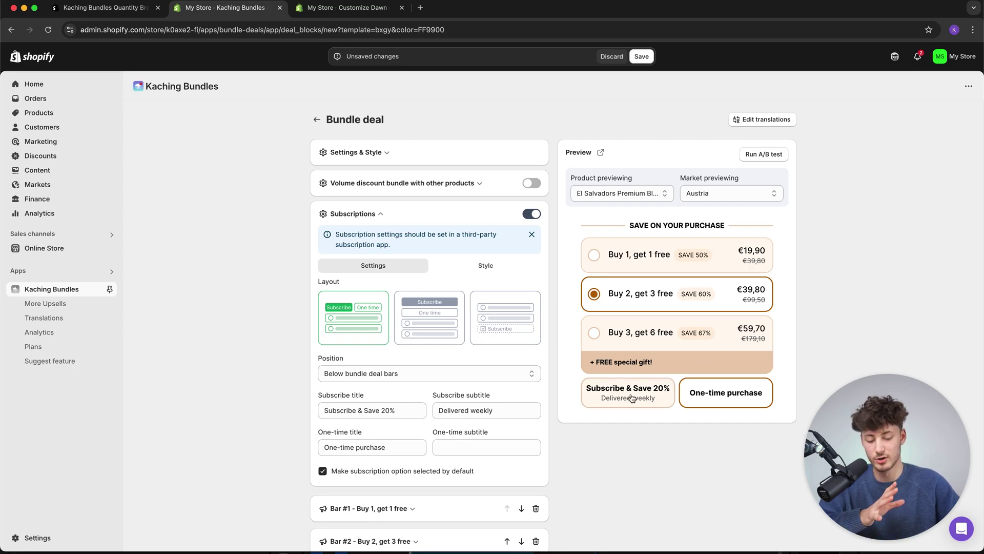
{"action": "left_click", "coordinate": [661, 396]}
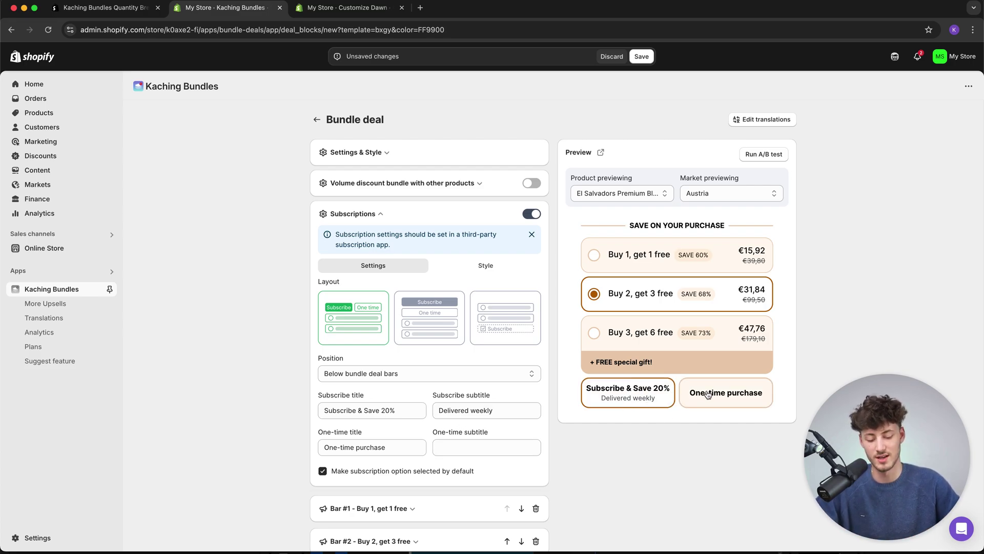
{"action": "left_click", "coordinate": [740, 394]}
Step: Compare the subscription layouts, choose the single-checkbox one, and test the Subscribe & Save checkbox in the preview
{"action": "left_click", "coordinate": [426, 319]}
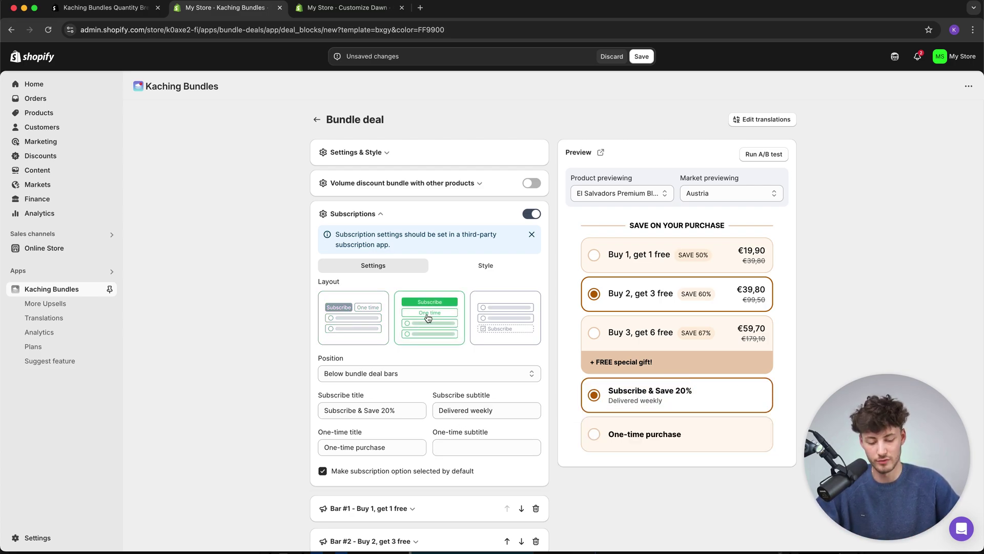
{"action": "left_click", "coordinate": [491, 334]}
{"action": "left_click", "coordinate": [423, 327]}
{"action": "left_click", "coordinate": [496, 326]}
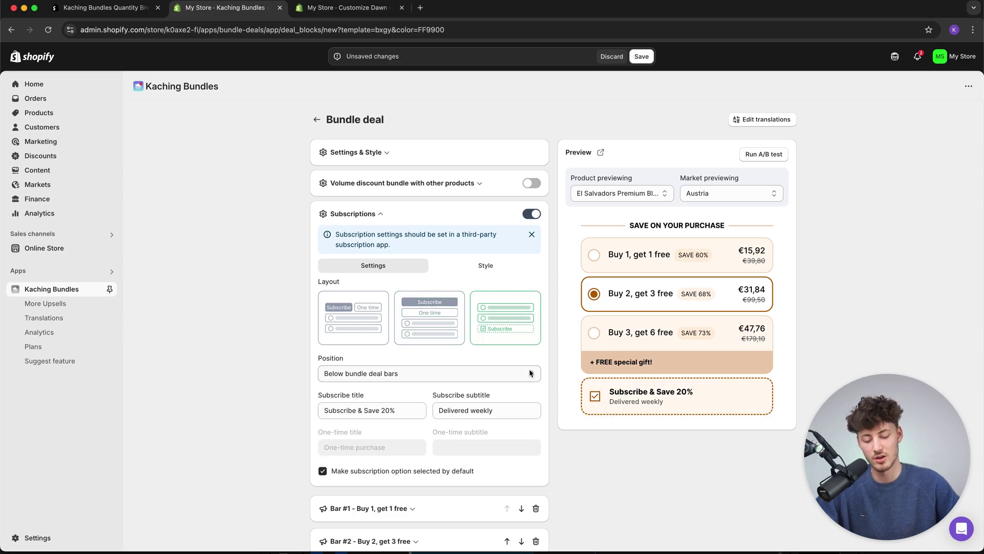
{"action": "left_click", "coordinate": [594, 398]}
{"action": "left_click", "coordinate": [595, 397]}
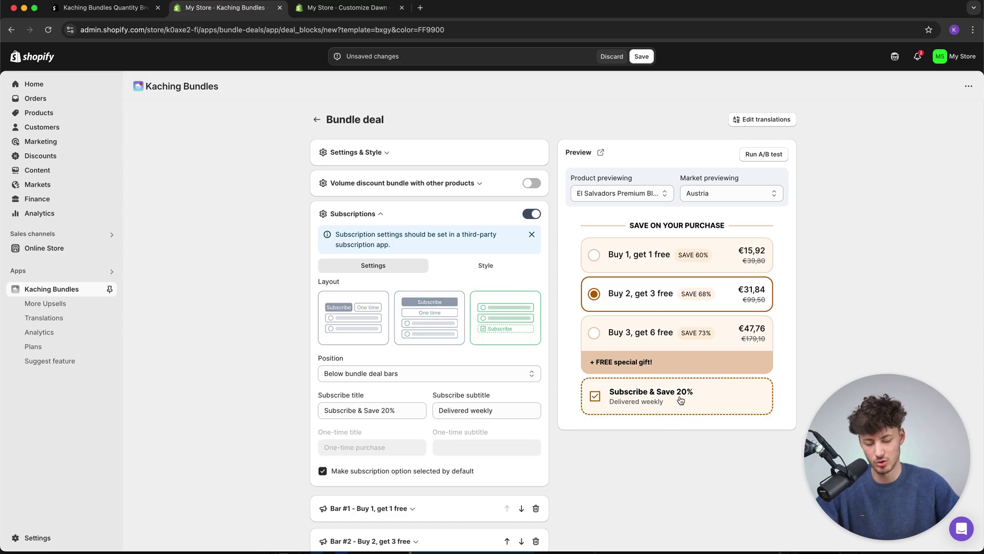
{"action": "left_click", "coordinate": [596, 395]}
{"action": "left_click", "coordinate": [596, 395]}
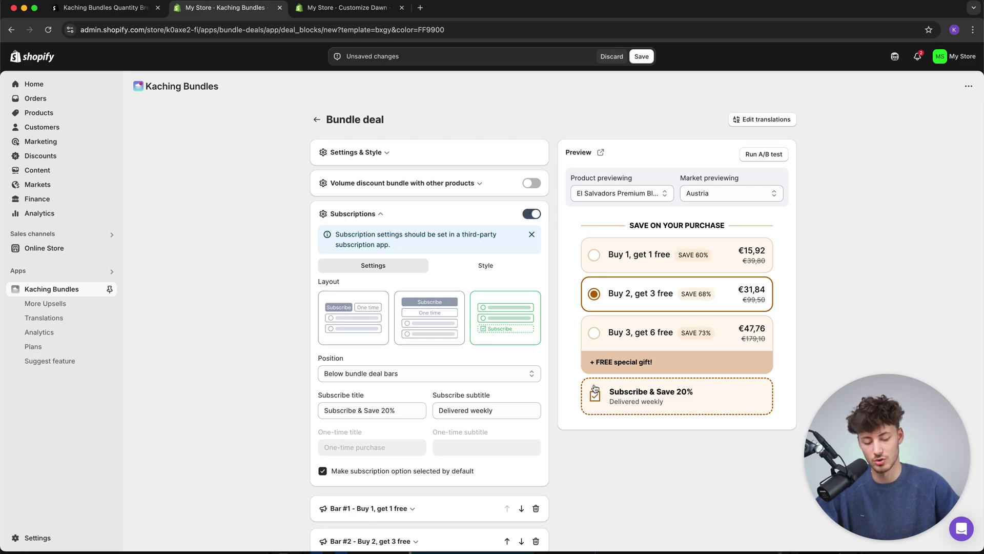
{"action": "left_click", "coordinate": [598, 399]}
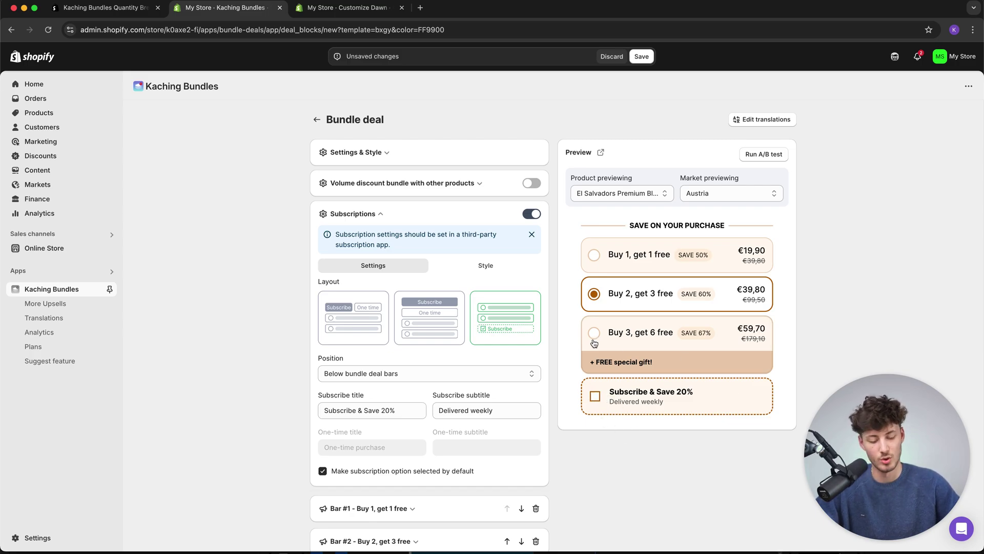
Step: Check the subscription's color and text size options, return to its general settings, and collapse the section
{"action": "left_click", "coordinate": [510, 266]}
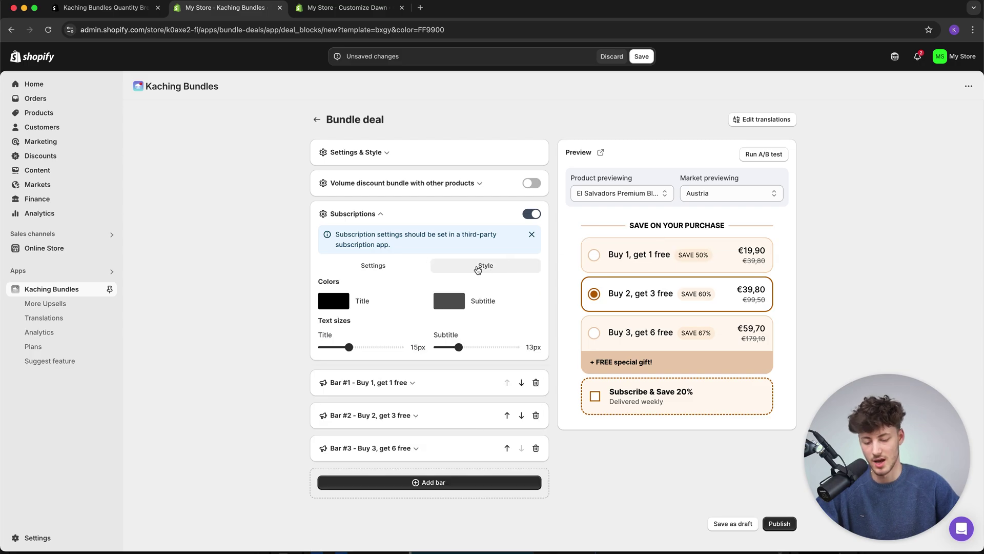
{"action": "left_click", "coordinate": [393, 267]}
{"action": "scroll", "coordinate": [393, 266], "scroll_direction": "down", "scroll_amount": 1}
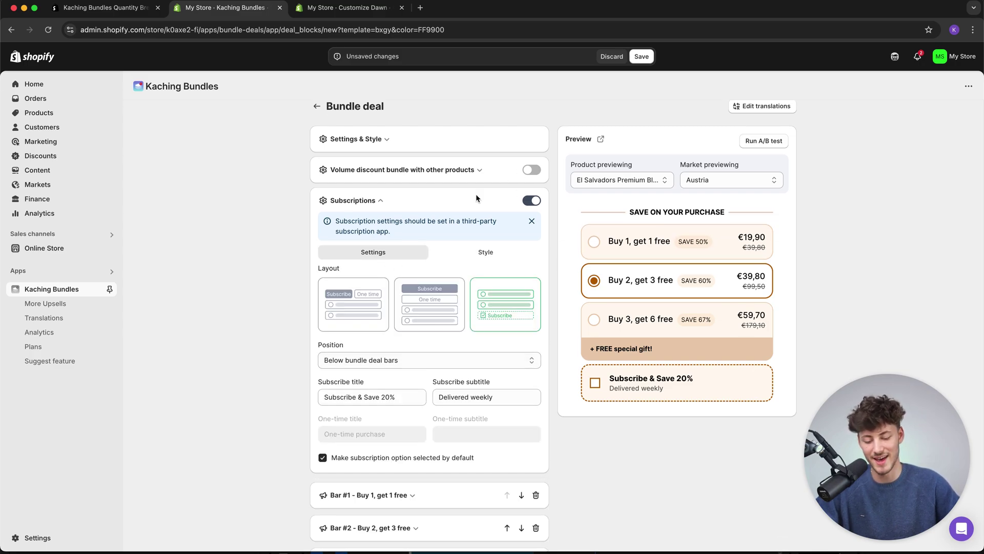
{"action": "left_click", "coordinate": [361, 205]}
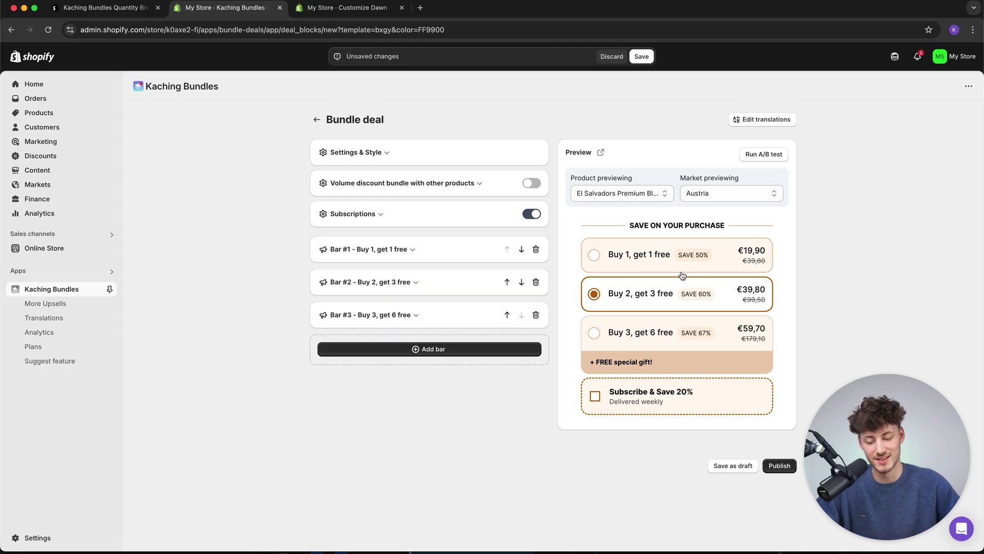
Step: Clear the free quantity of the first offer and rename its title to "Buy 1"
{"action": "left_click", "coordinate": [666, 252]}
{"action": "left_click", "coordinate": [652, 289]}
{"action": "left_click", "coordinate": [651, 254]}
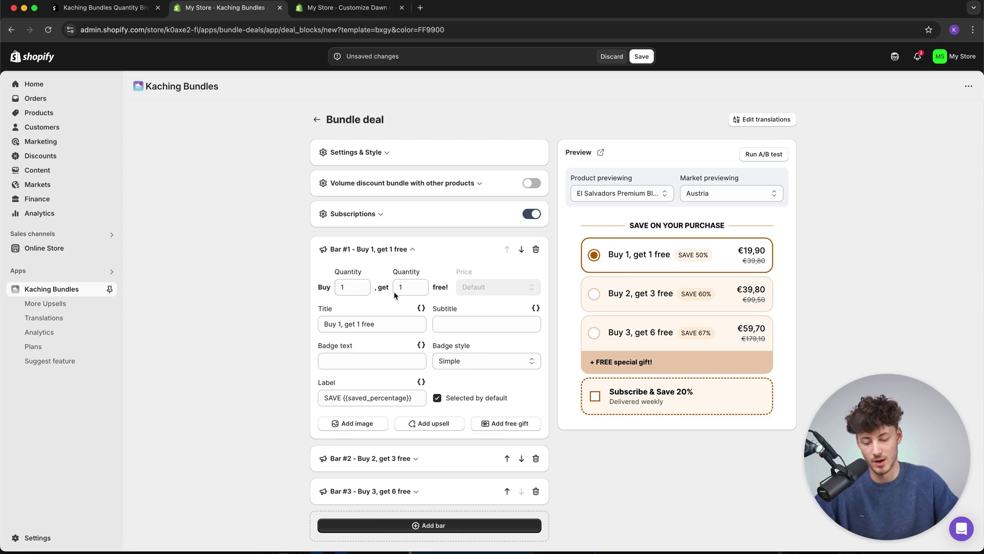
{"action": "left_click", "coordinate": [411, 290]}
{"action": "key", "text": "BackSpace"}
{"action": "left_click", "coordinate": [439, 308]}
{"action": "triple_click", "coordinate": [369, 324]}
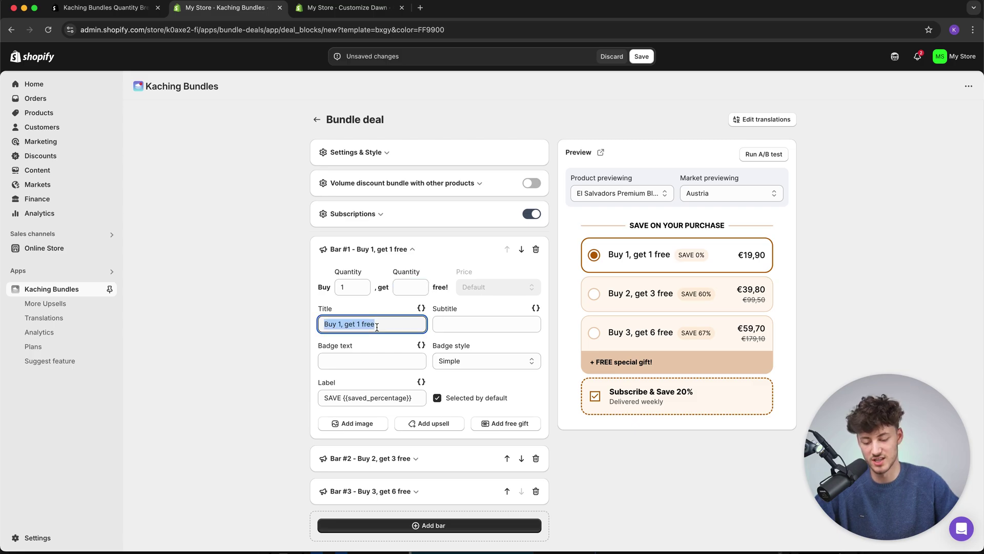
{"action": "type", "text": "Buy 1"}
{"action": "left_click", "coordinate": [267, 314]}
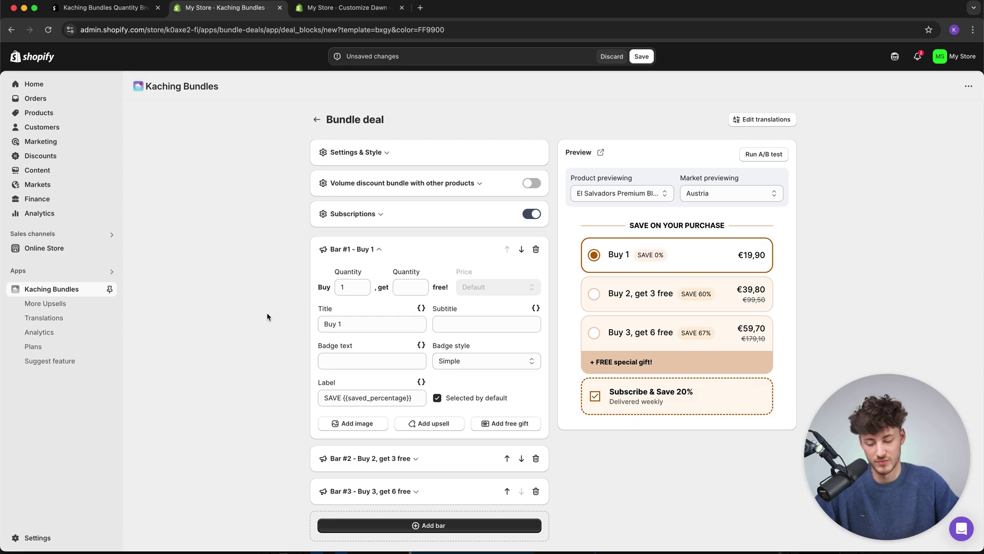
Step: Try the subtitle "Pay the normal" on the first offer and remove it again
{"action": "left_click", "coordinate": [454, 325]}
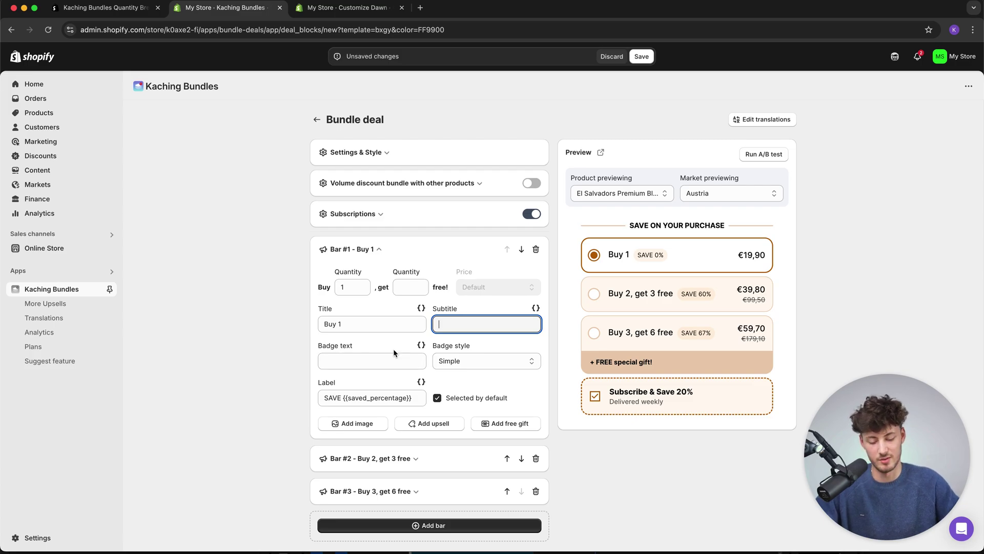
{"action": "type", "text": "Pay the normal"}
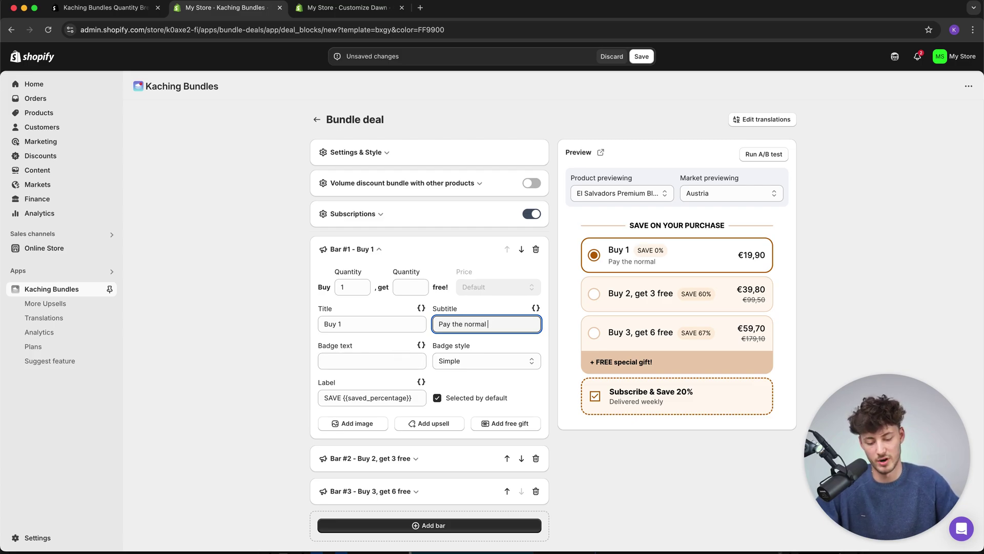
{"action": "key", "text": "super+BackSpace"}
{"action": "left_click", "coordinate": [432, 351]}
{"action": "left_click_drag", "start_coordinate": [318, 347], "coordinate": [353, 347]}
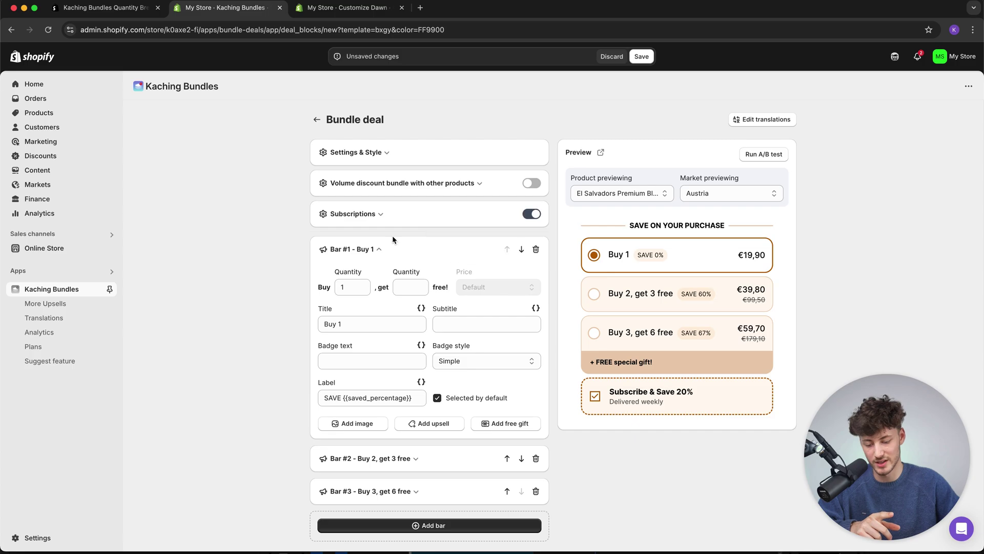
Step: Set the free quantity of the second offer to 1
{"action": "left_click", "coordinate": [373, 250]}
{"action": "left_click", "coordinate": [382, 286]}
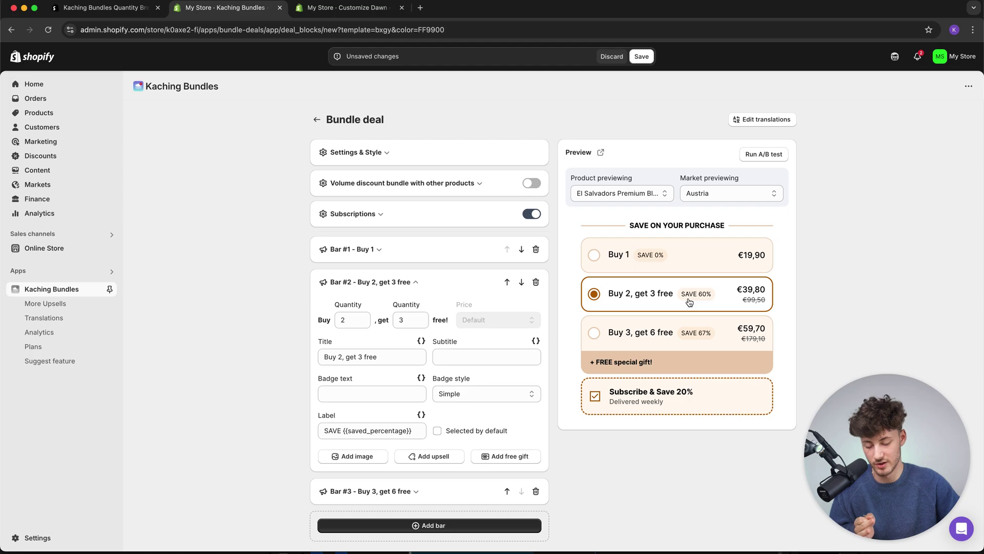
{"action": "double_click", "coordinate": [405, 320]}
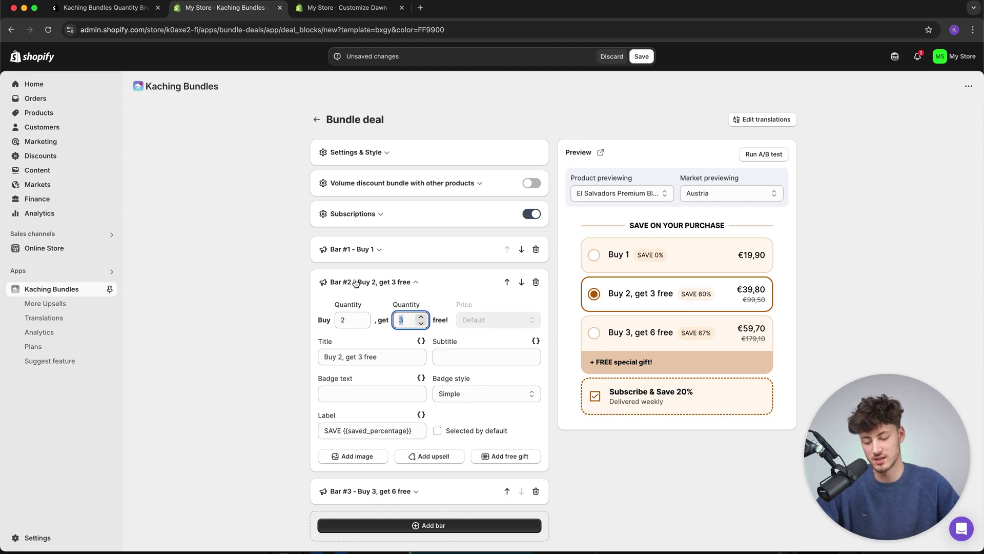
{"action": "type", "text": "1"}
{"action": "left_click", "coordinate": [437, 300]}
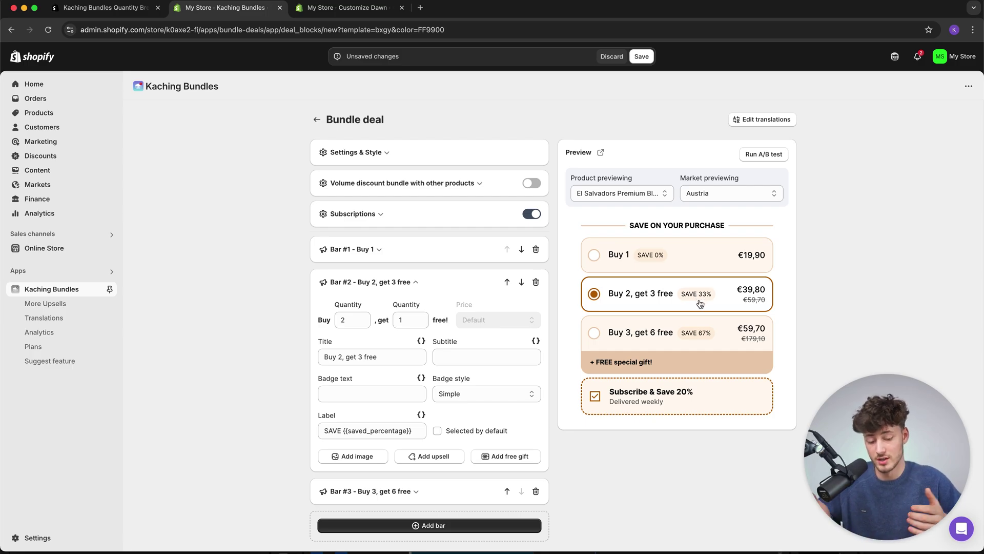
Step: Change the second offer's title to "Buy 2, get 1 free" and set its badge style to Most popular
{"action": "left_click", "coordinate": [360, 355]}
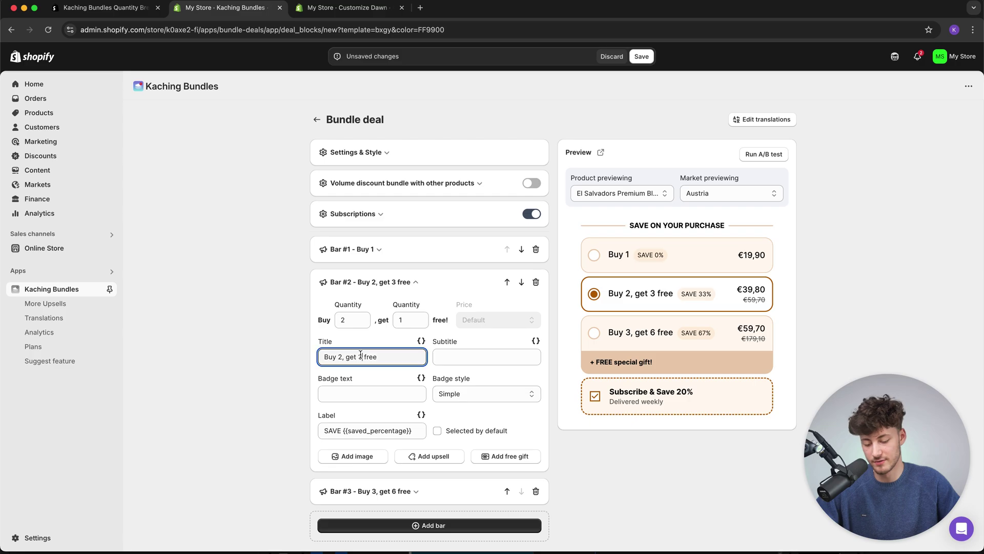
{"action": "key", "text": "BackSpace"}
{"action": "type", "text": "1"}
{"action": "left_click", "coordinate": [419, 376]}
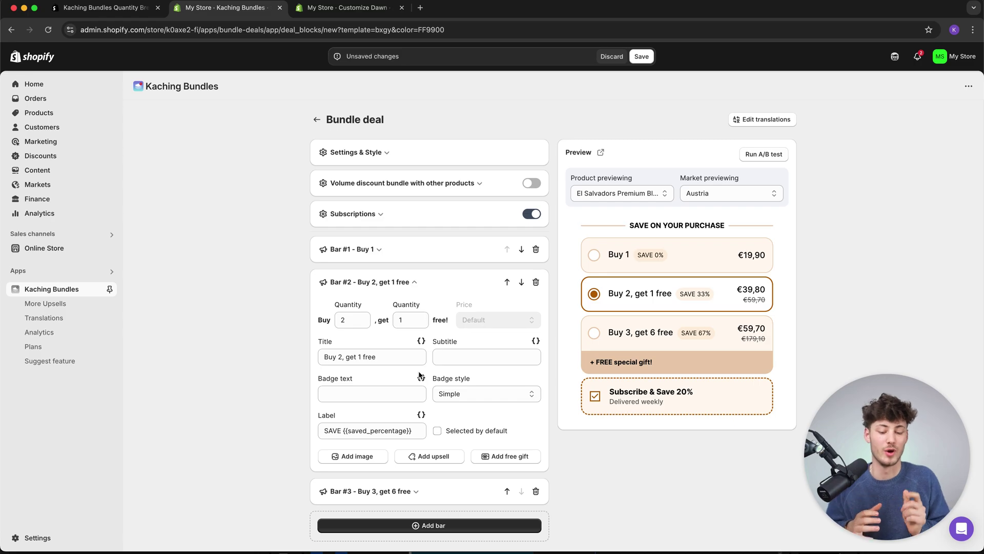
{"action": "left_click", "coordinate": [458, 393]}
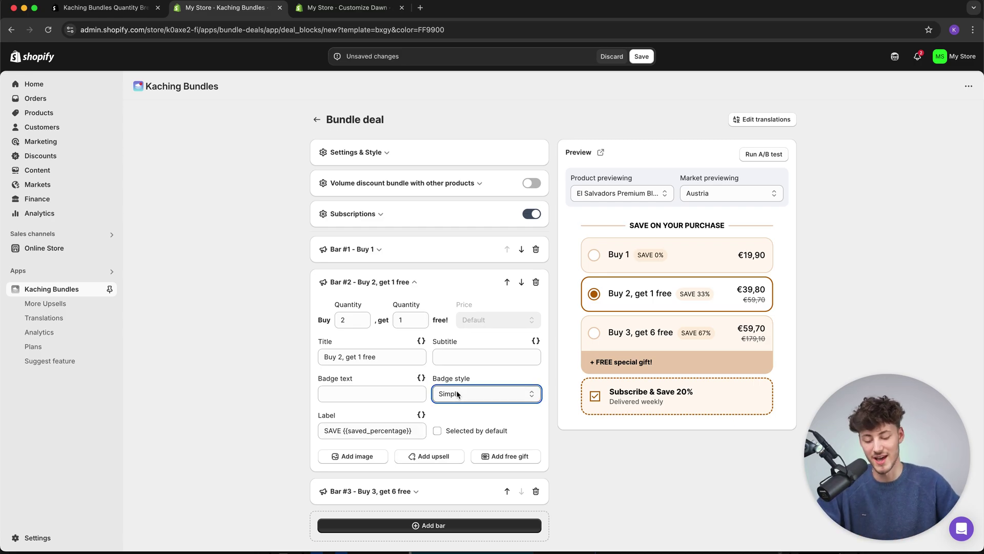
{"action": "left_click", "coordinate": [469, 407]}
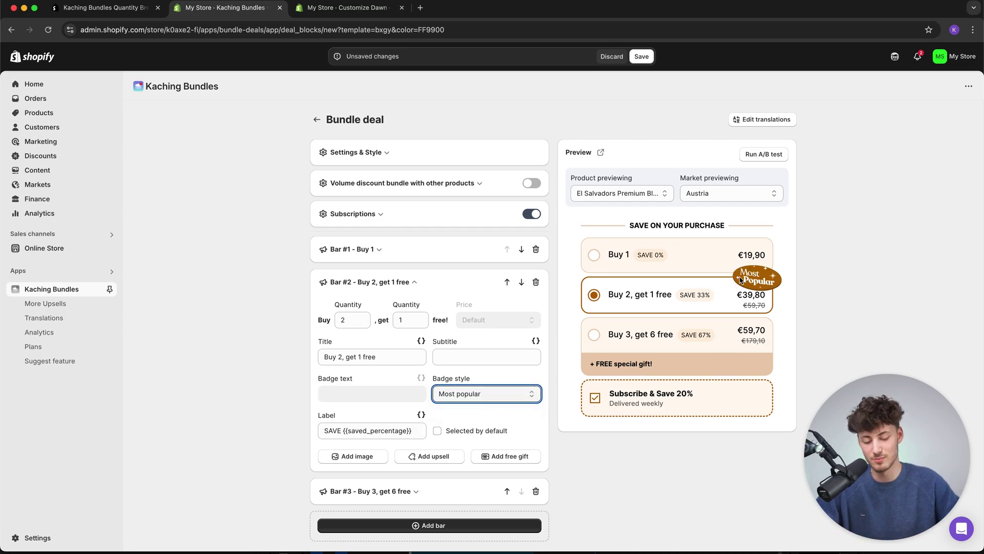
Step: Compare the three offers in the deal preview by selecting them in turn
{"action": "left_click", "coordinate": [685, 259]}
{"action": "left_click", "coordinate": [689, 292]}
{"action": "left_click", "coordinate": [690, 258]}
{"action": "left_click", "coordinate": [700, 302]}
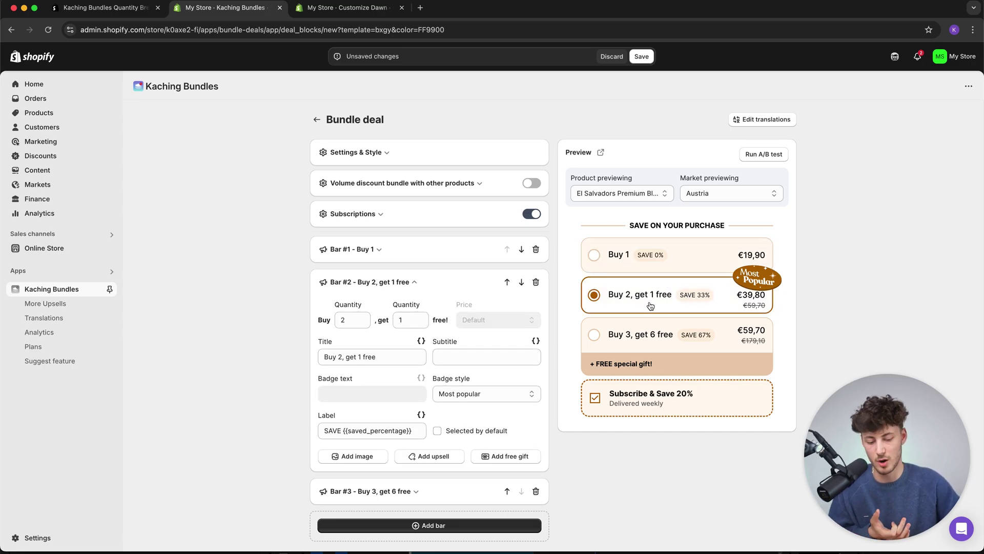
{"action": "left_click", "coordinate": [645, 261]}
{"action": "left_click", "coordinate": [693, 293]}
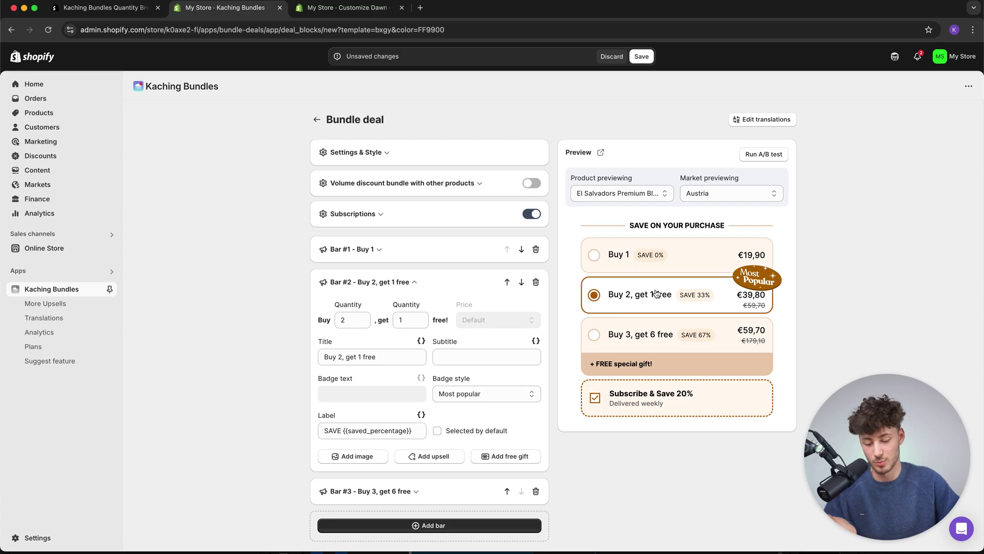
{"action": "left_click", "coordinate": [649, 334]}
{"action": "left_click", "coordinate": [651, 254]}
{"action": "left_click_drag", "start_coordinate": [608, 295], "coordinate": [654, 292]}
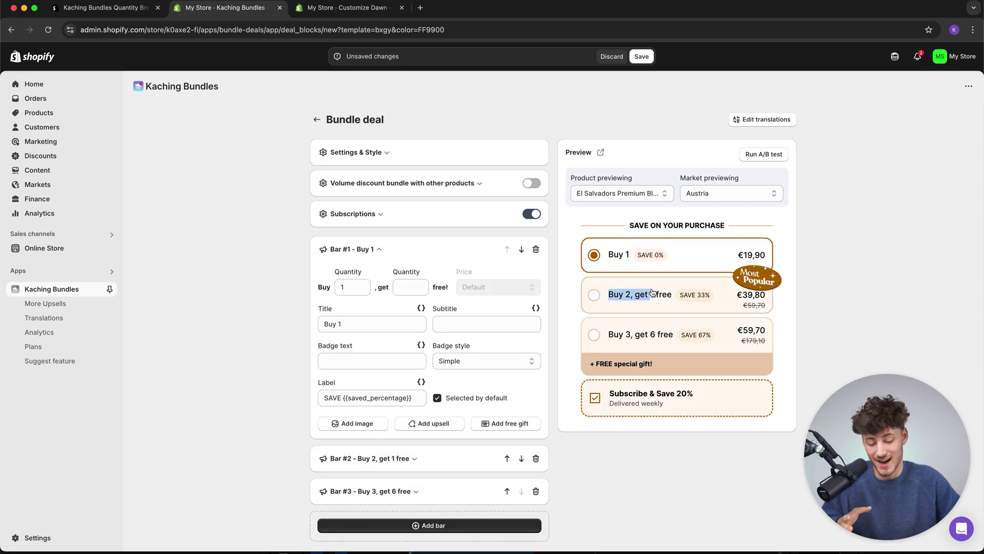
Step: Add an upsell to the "Buy 2, get 1 free" offer with Hario Mini Slim Plus as its product
{"action": "left_click", "coordinate": [652, 292]}
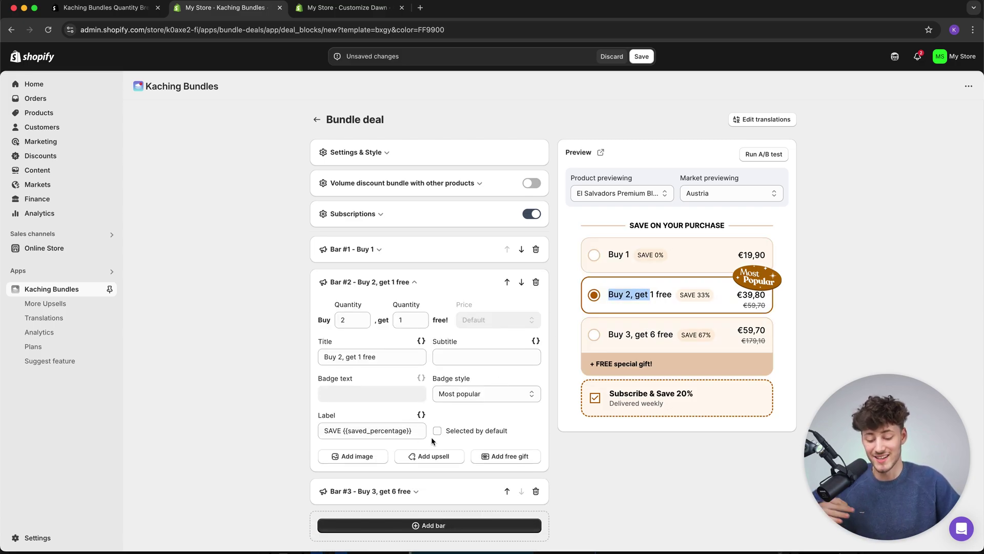
{"action": "left_click", "coordinate": [440, 457]}
{"action": "scroll", "coordinate": [439, 457], "scroll_direction": "down", "scroll_amount": 2}
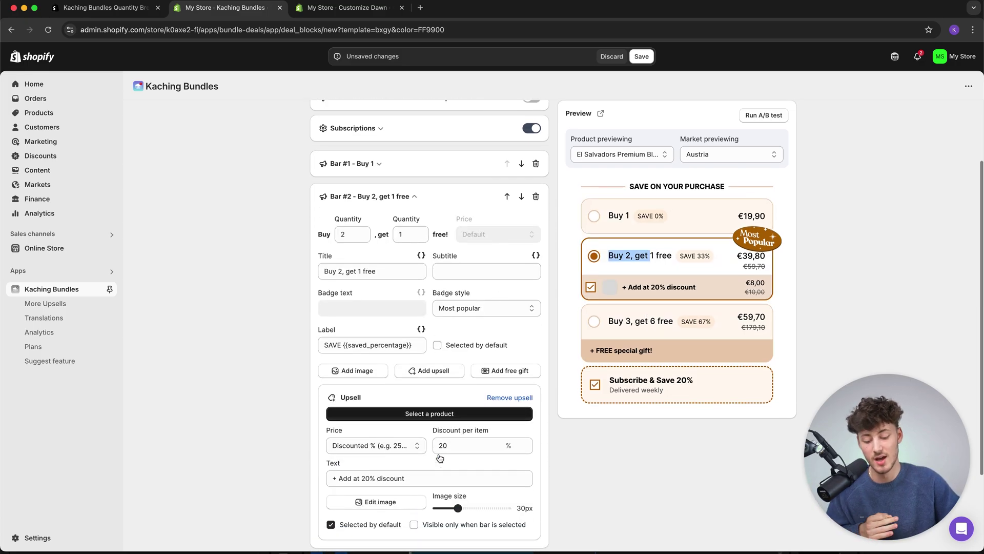
{"action": "left_click", "coordinate": [433, 411]}
{"action": "left_click", "coordinate": [382, 230]}
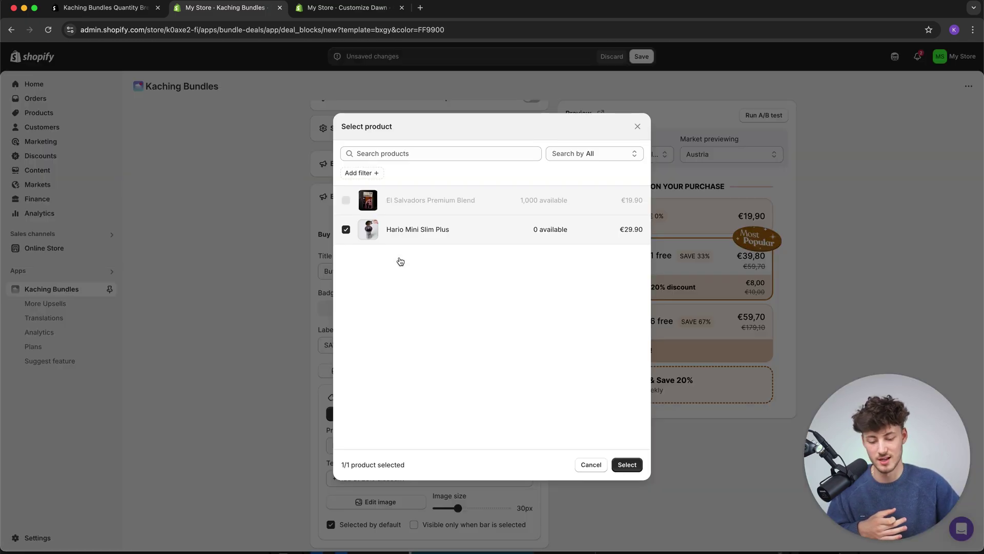
{"action": "left_click", "coordinate": [632, 465]}
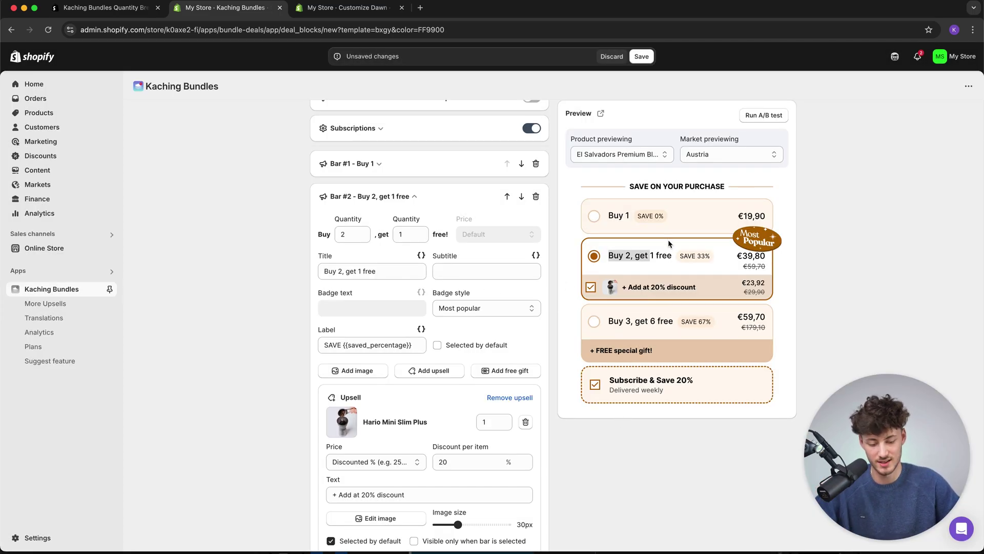
{"action": "scroll", "coordinate": [660, 256], "scroll_direction": "up", "scroll_amount": 3}
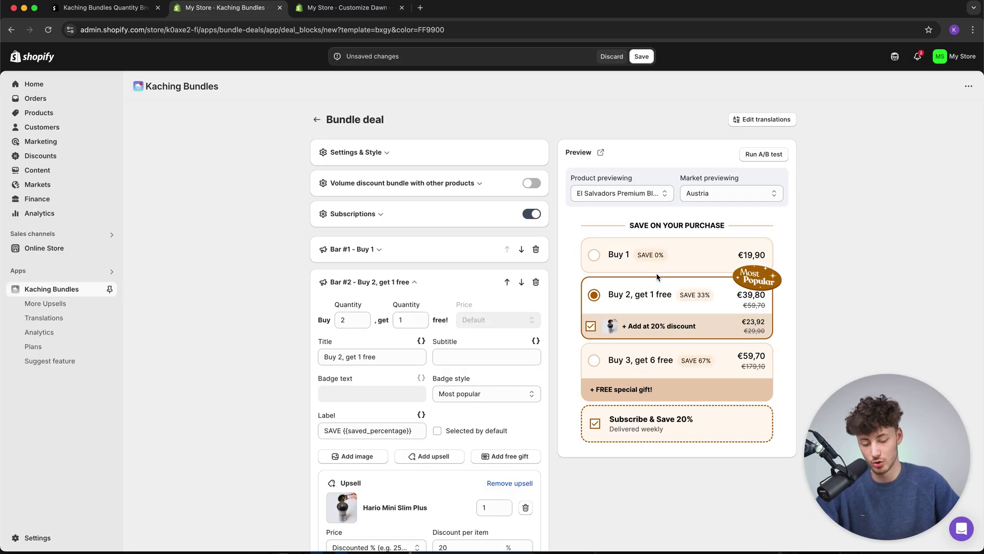
{"action": "scroll", "coordinate": [633, 290], "scroll_direction": "down", "scroll_amount": 1}
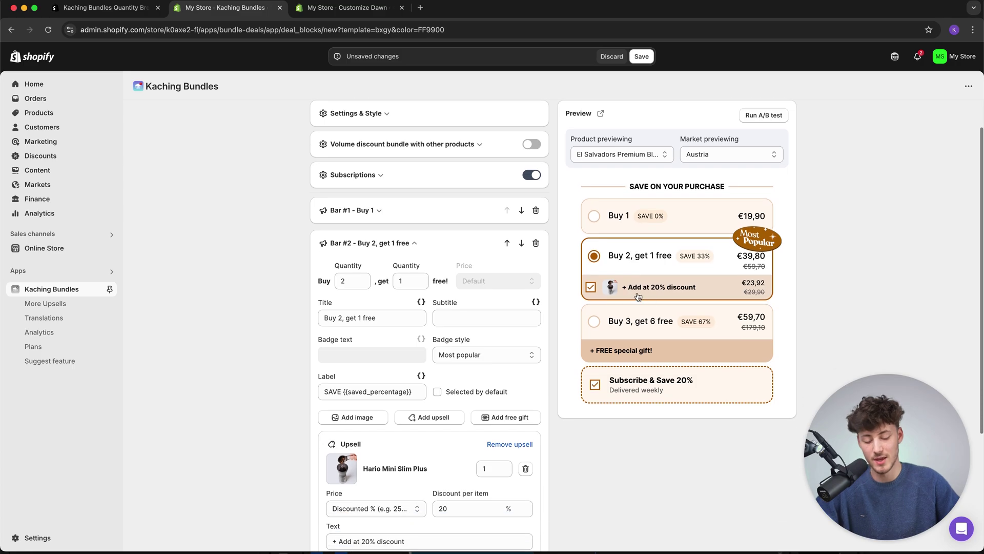
{"action": "left_click", "coordinate": [590, 288]}
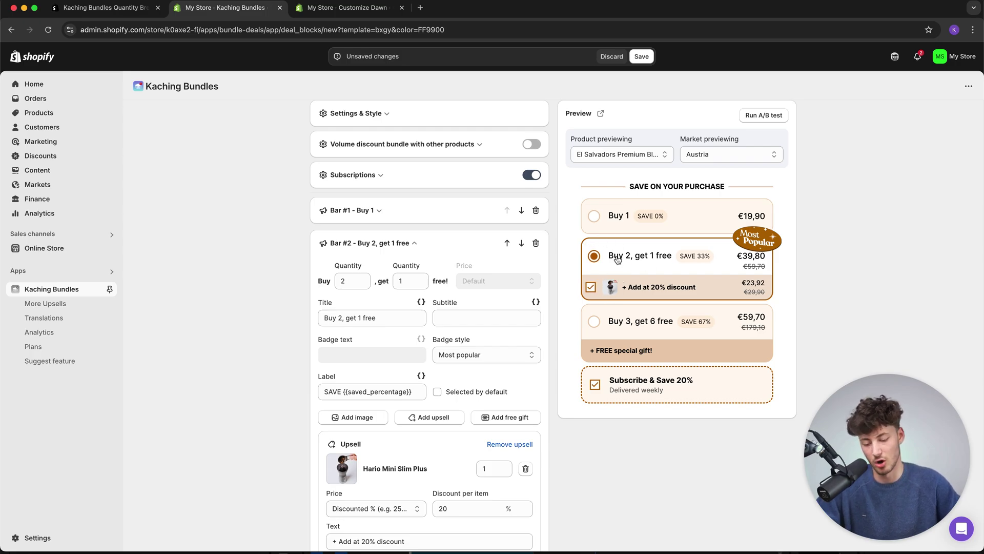
Step: Set the third offer's free quantity to 2 and change its title to "Buy 3, get 2 free"
{"action": "scroll", "coordinate": [661, 279], "scroll_direction": "down", "scroll_amount": 3}
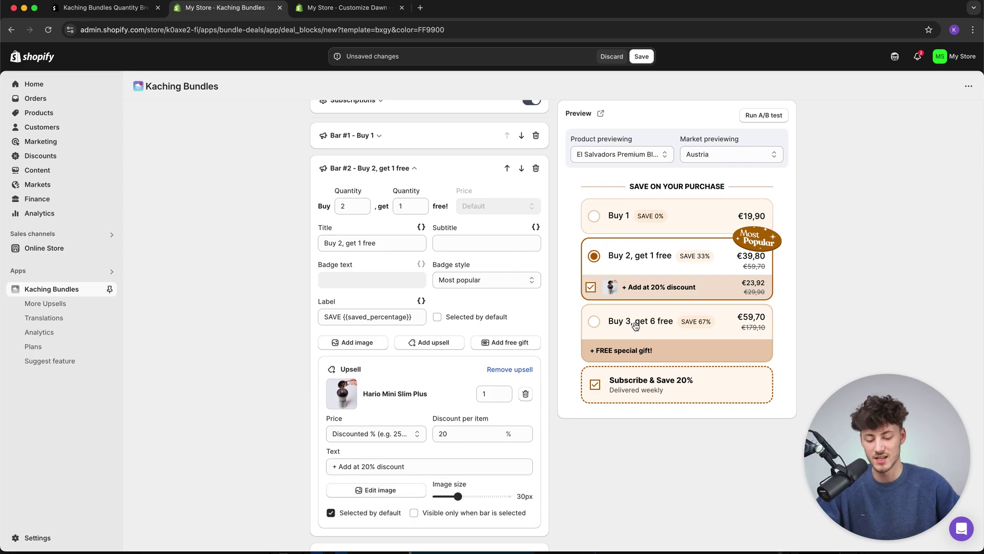
{"action": "left_click", "coordinate": [658, 353]}
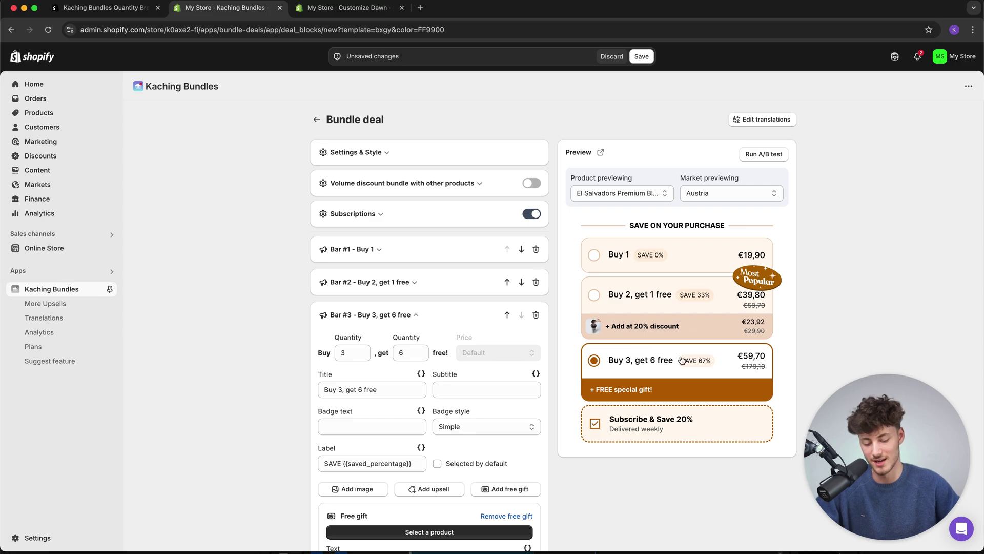
{"action": "scroll", "coordinate": [658, 353], "scroll_direction": "down", "scroll_amount": 1}
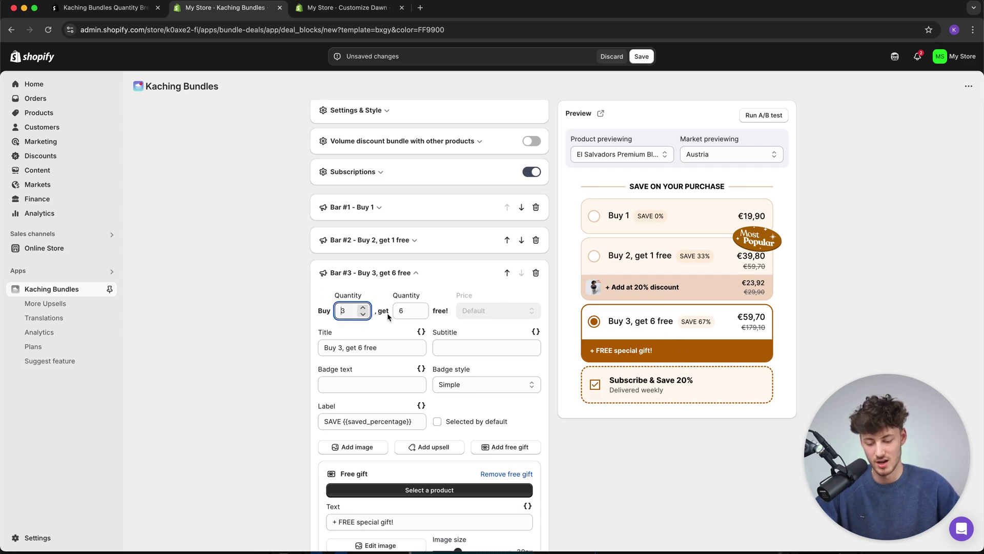
{"action": "double_click", "coordinate": [420, 308]}
{"action": "type", "text": "2"}
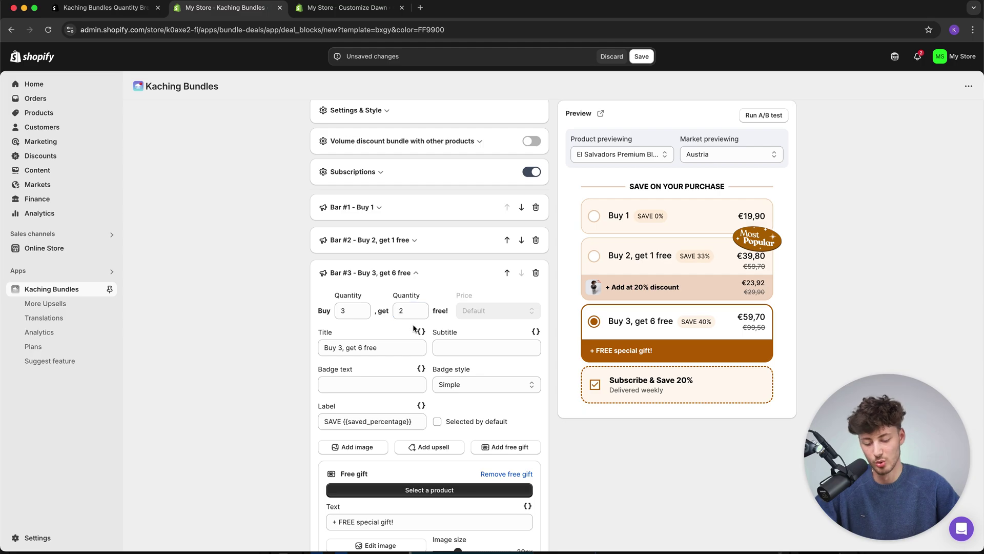
{"action": "double_click", "coordinate": [361, 348]}
{"action": "type", "text": "2"}
{"action": "left_click", "coordinate": [251, 330]}
Step: Remove the free gift from the "Buy 3, get 2 free" offer
{"action": "scroll", "coordinate": [249, 328], "scroll_direction": "down", "scroll_amount": 2}
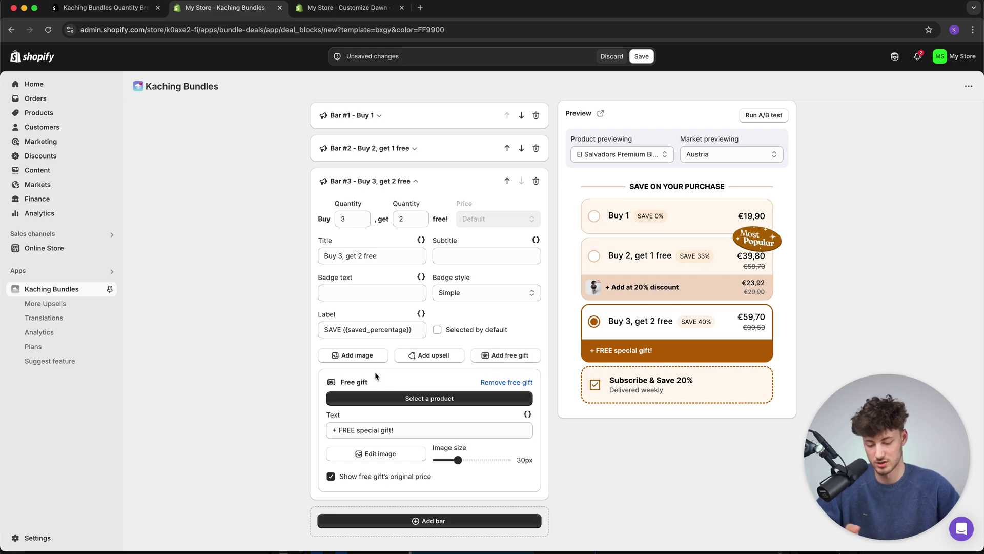
{"action": "left_click_drag", "start_coordinate": [339, 383], "coordinate": [375, 384]}
{"action": "left_click", "coordinate": [359, 382]}
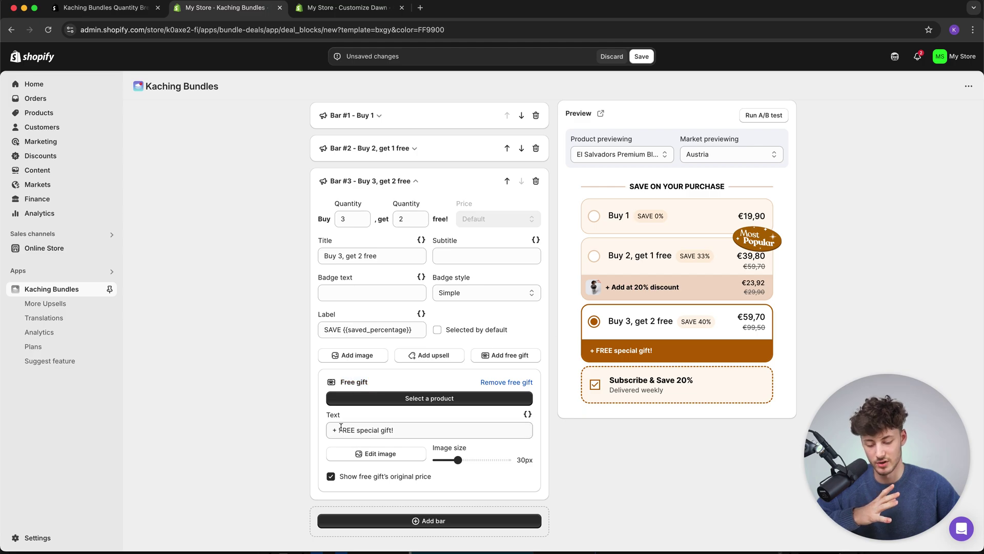
{"action": "left_click_drag", "start_coordinate": [341, 427], "coordinate": [361, 413]}
{"action": "left_click", "coordinate": [361, 413]}
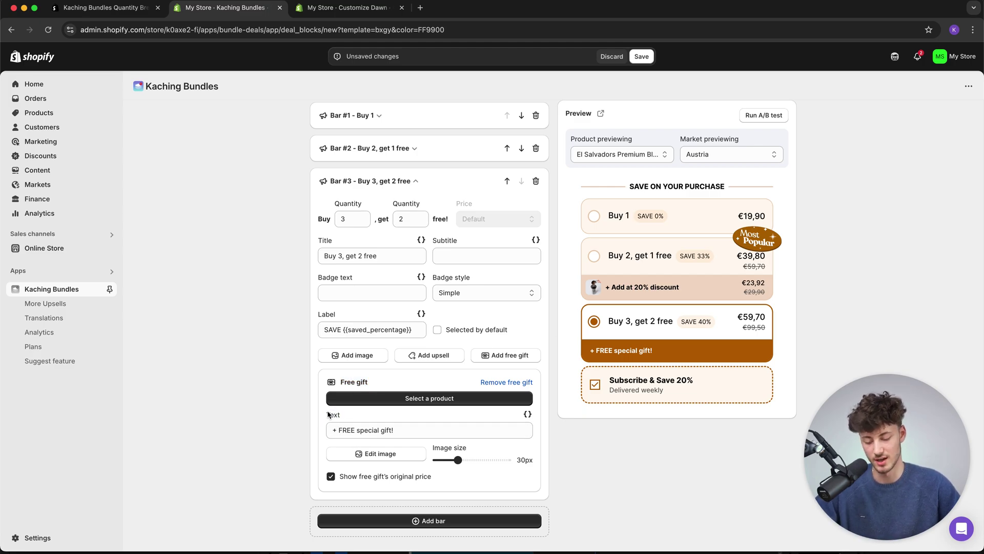
{"action": "left_click_drag", "start_coordinate": [343, 436], "coordinate": [422, 431]}
{"action": "left_click", "coordinate": [421, 432]}
{"action": "left_click", "coordinate": [437, 421]}
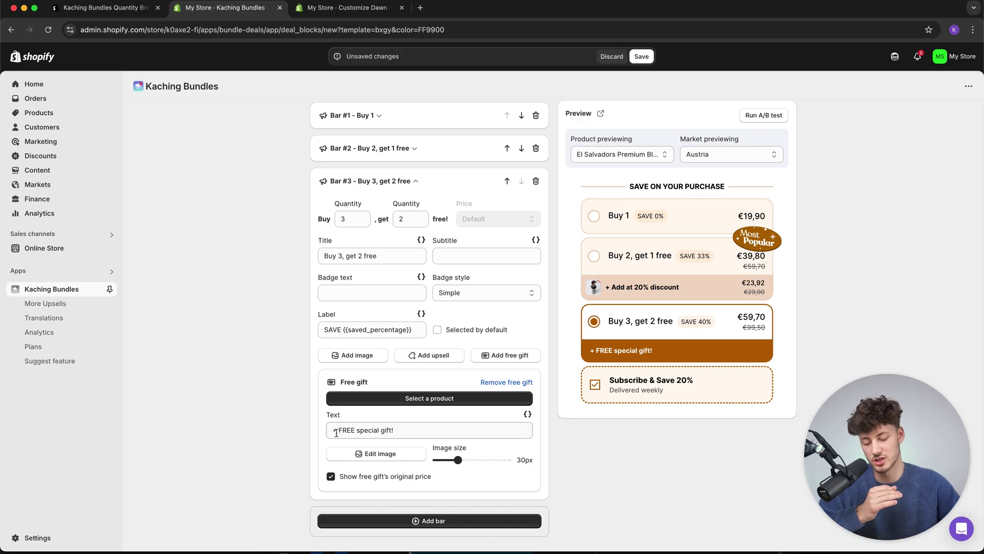
{"action": "triple_click", "coordinate": [402, 430]}
{"action": "left_click", "coordinate": [403, 431]}
{"action": "left_click", "coordinate": [420, 418]}
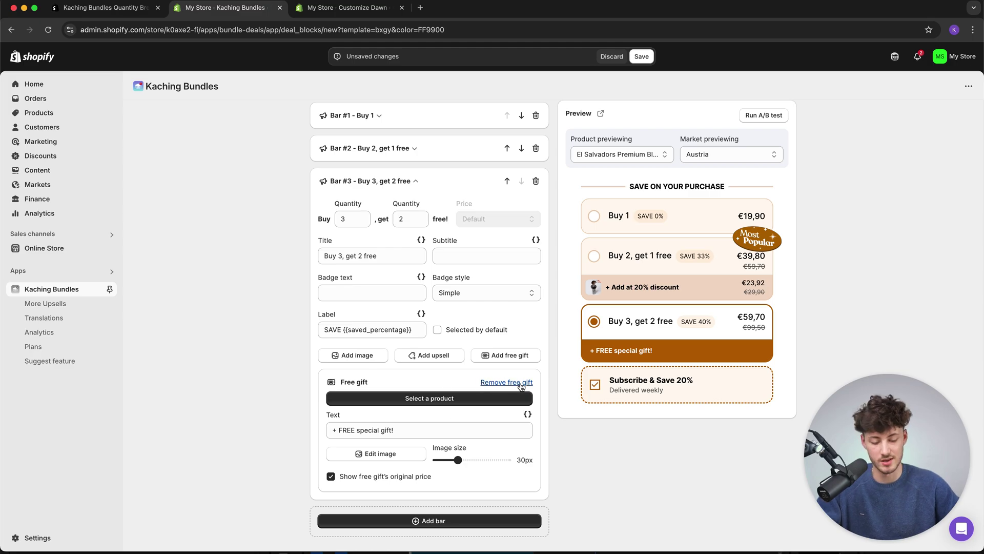
{"action": "left_click", "coordinate": [492, 382]}
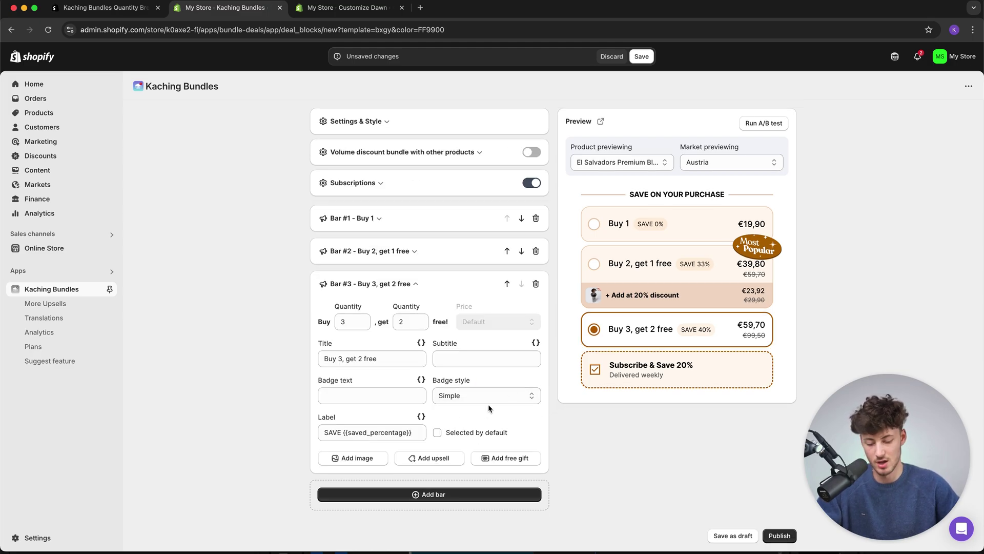
Step: View the image options for the third offer and close them without adding an image
{"action": "left_click", "coordinate": [491, 458]}
{"action": "left_click", "coordinate": [504, 486]}
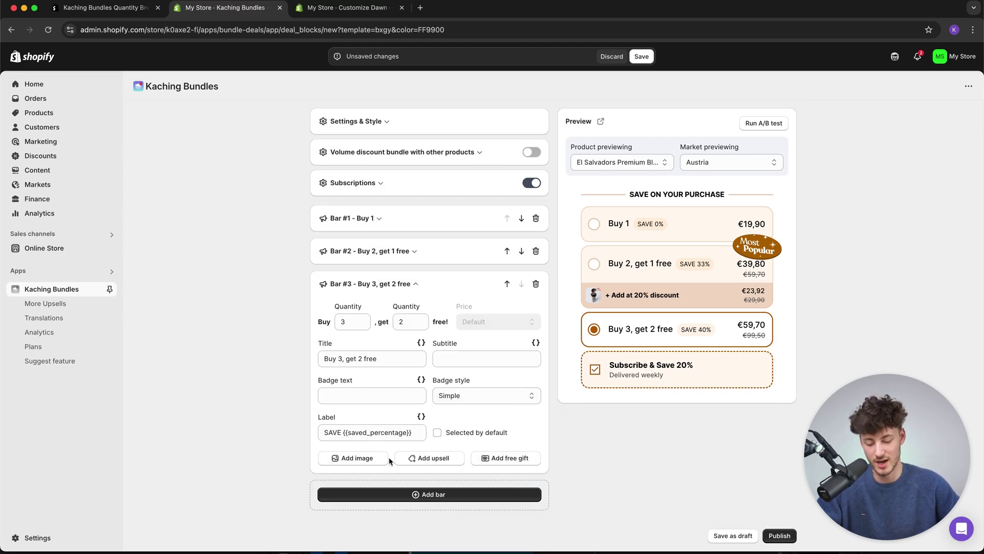
{"action": "left_click", "coordinate": [385, 459]}
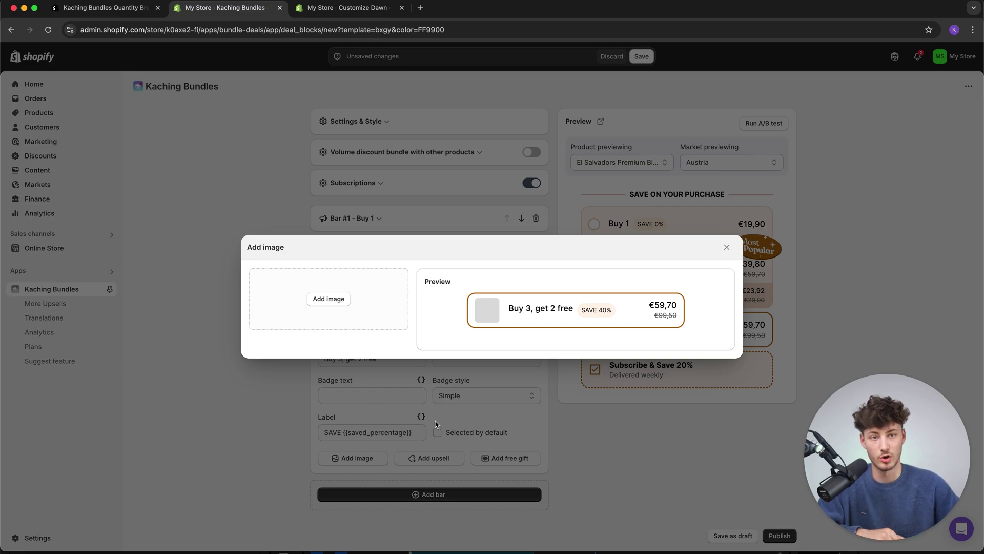
{"action": "left_click", "coordinate": [486, 422]}
Step: Check the three offers in the preview and publish the bundle deal
{"action": "left_click", "coordinate": [604, 226]}
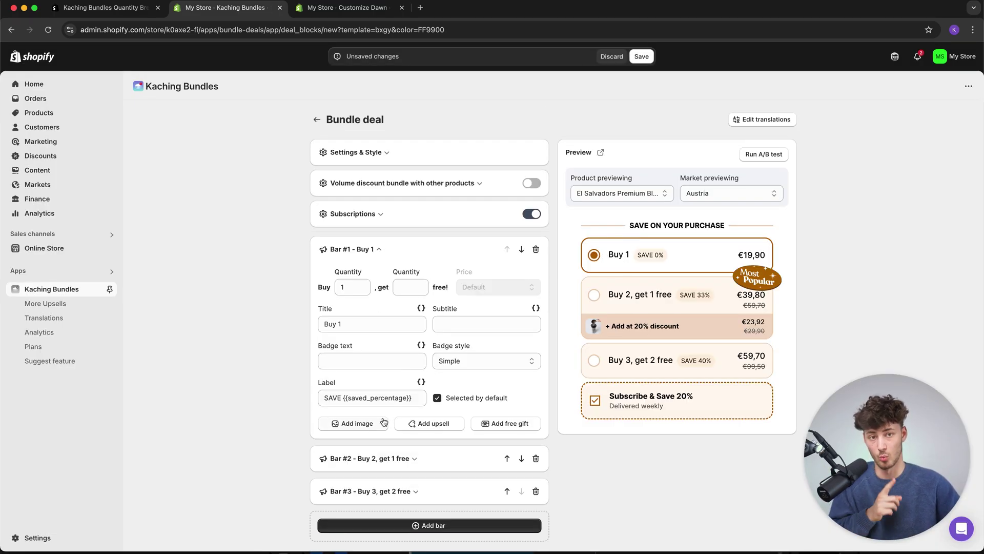
{"action": "left_click", "coordinate": [635, 297]}
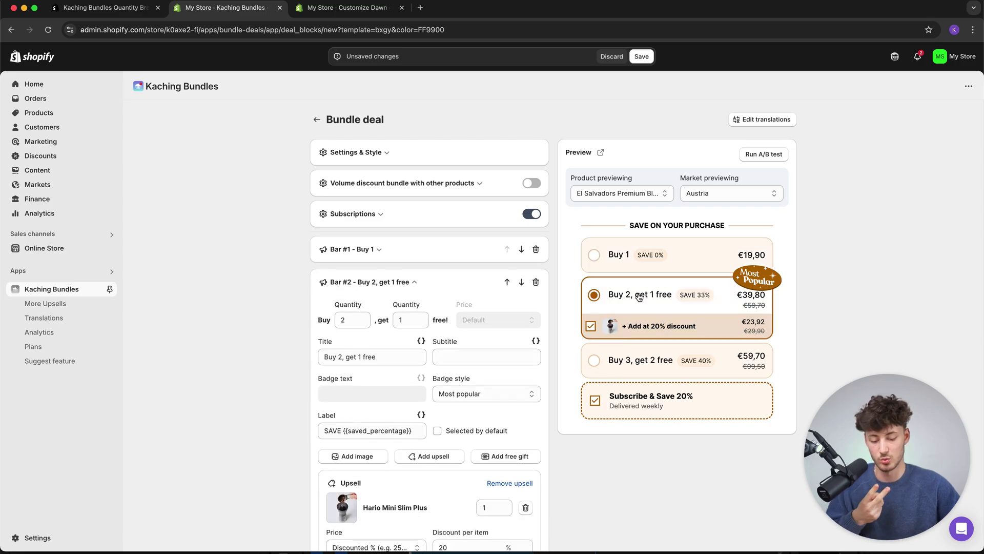
{"action": "left_click", "coordinate": [646, 360]}
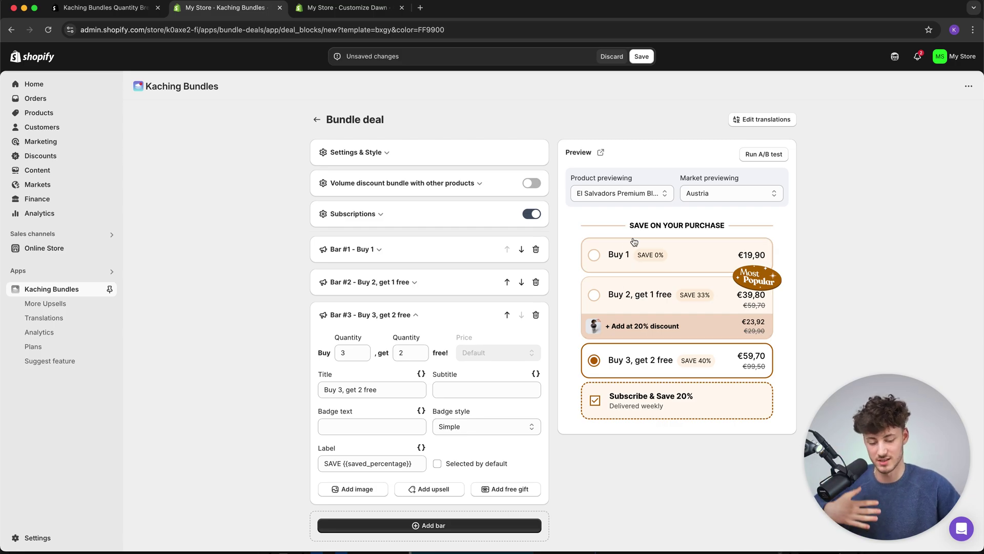
{"action": "scroll", "coordinate": [639, 246], "scroll_direction": "down", "scroll_amount": 1}
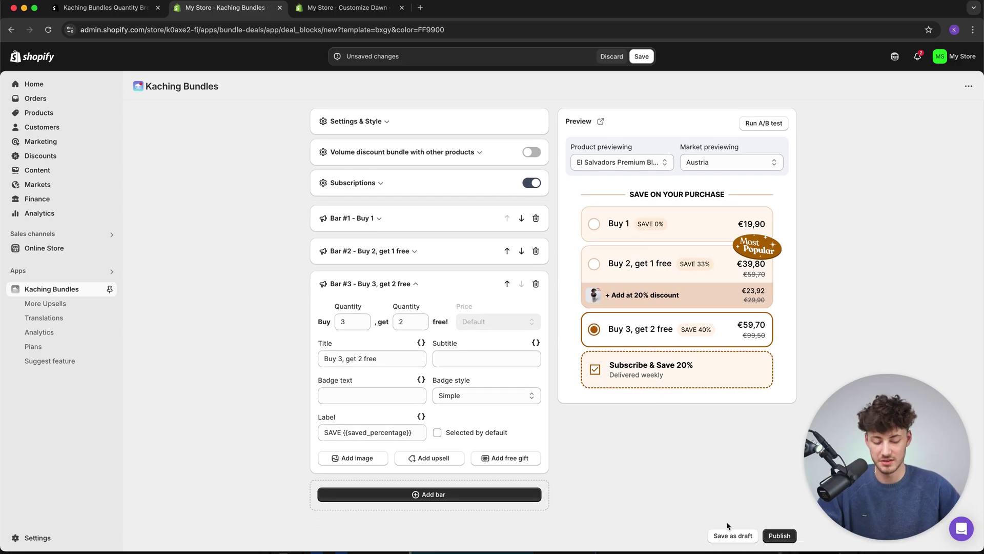
{"action": "left_click", "coordinate": [778, 536]}
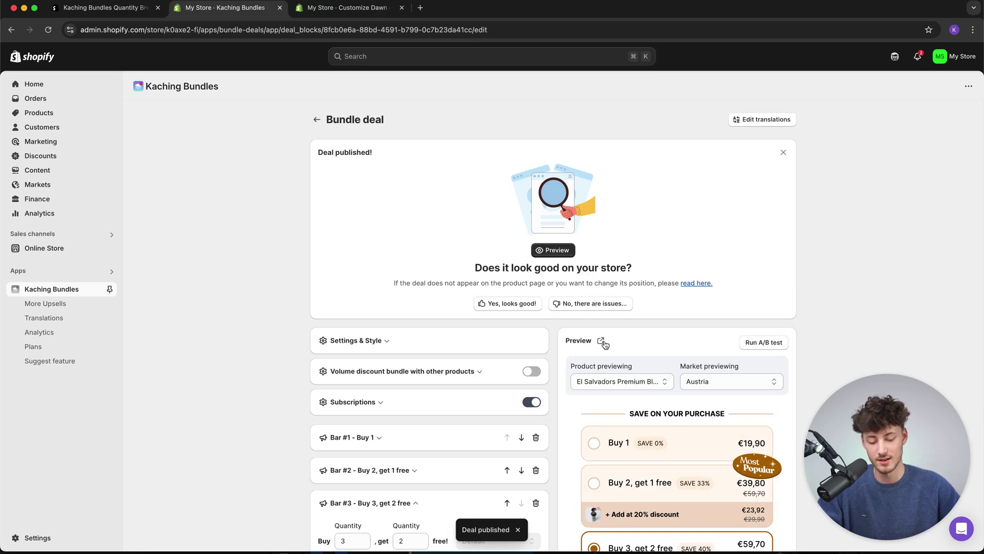
Step: Open the deal's live product page and try selecting each of the three offers there
{"action": "left_click", "coordinate": [602, 340]}
{"action": "scroll", "coordinate": [413, 318], "scroll_direction": "down", "scroll_amount": 3}
{"action": "scroll", "coordinate": [413, 318], "scroll_direction": "up", "scroll_amount": 1}
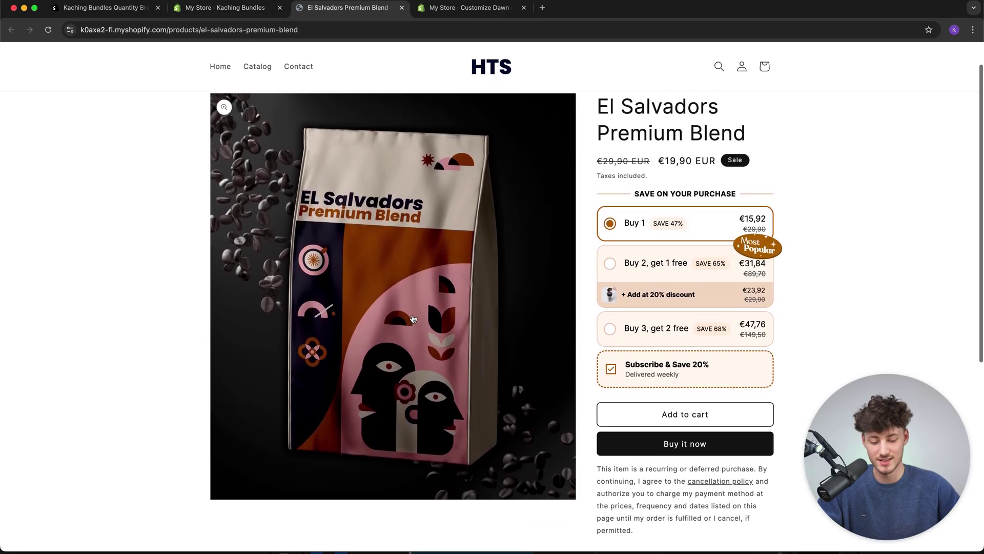
{"action": "scroll", "coordinate": [414, 318], "scroll_direction": "up", "scroll_amount": 1}
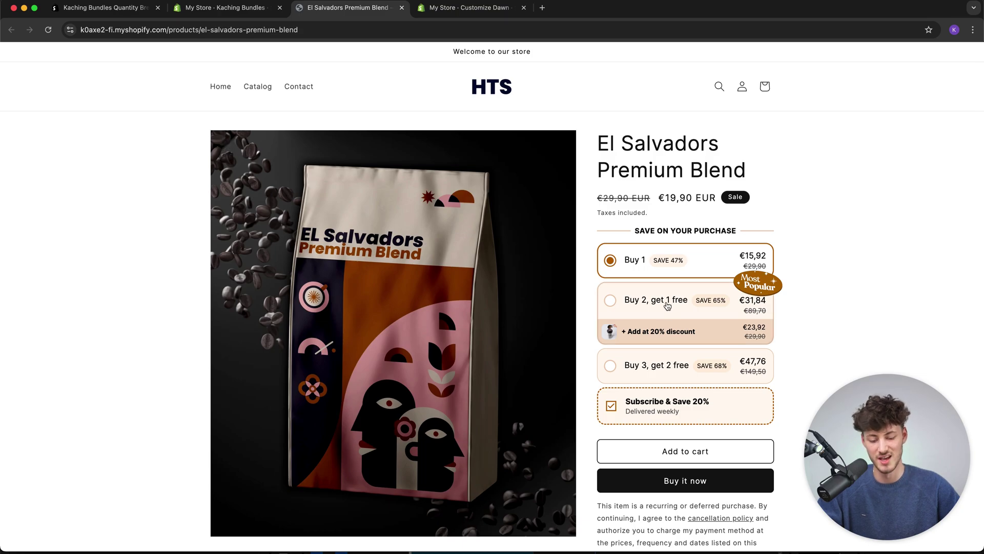
{"action": "left_click", "coordinate": [652, 365]}
{"action": "left_click", "coordinate": [659, 307]}
{"action": "left_click", "coordinate": [661, 260]}
{"action": "left_click", "coordinate": [644, 379]}
{"action": "left_click", "coordinate": [652, 367]}
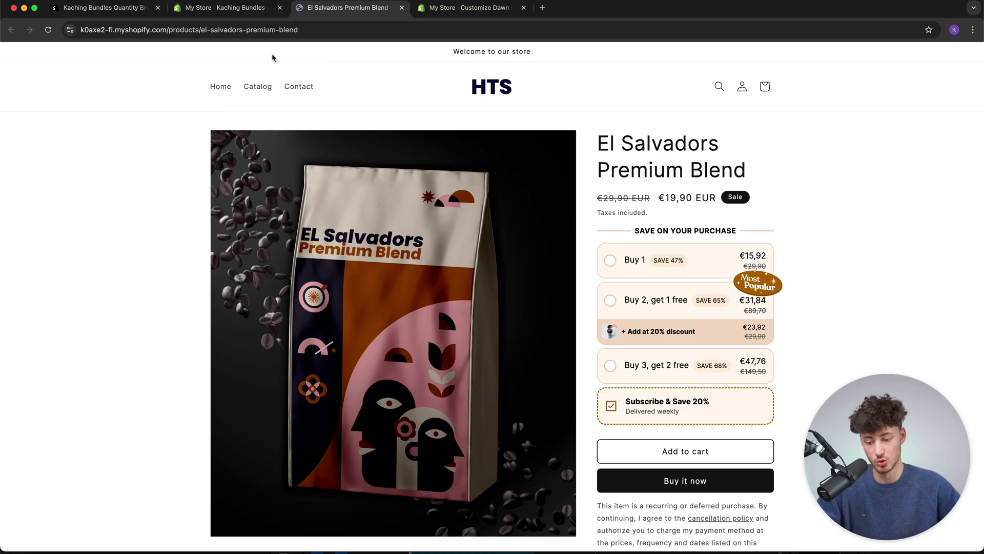
Step: Return to the deal editor, start an A/B test and select the "Buy 2, get 1 free" offer in variant B
{"action": "left_click", "coordinate": [261, 14]}
{"action": "scroll", "coordinate": [600, 315], "scroll_direction": "down", "scroll_amount": 3}
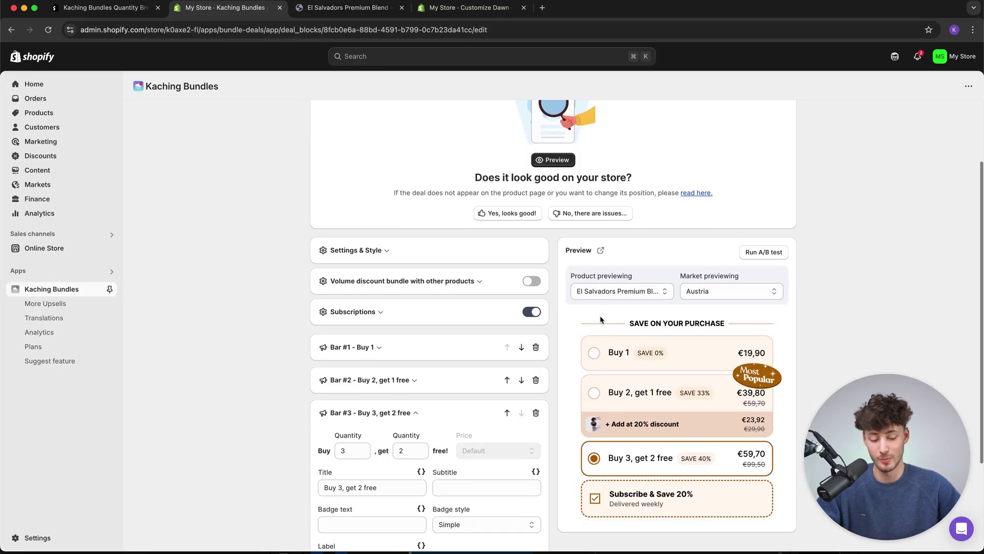
{"action": "left_click", "coordinate": [761, 199]}
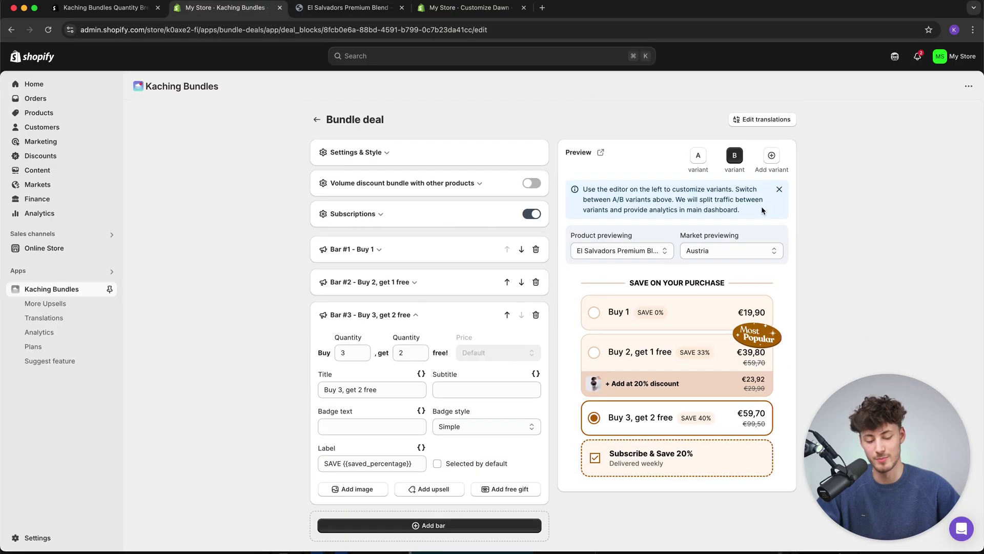
{"action": "left_click", "coordinate": [701, 159]}
{"action": "left_click", "coordinate": [735, 156]}
{"action": "left_click", "coordinate": [699, 155]}
{"action": "left_click", "coordinate": [735, 155]}
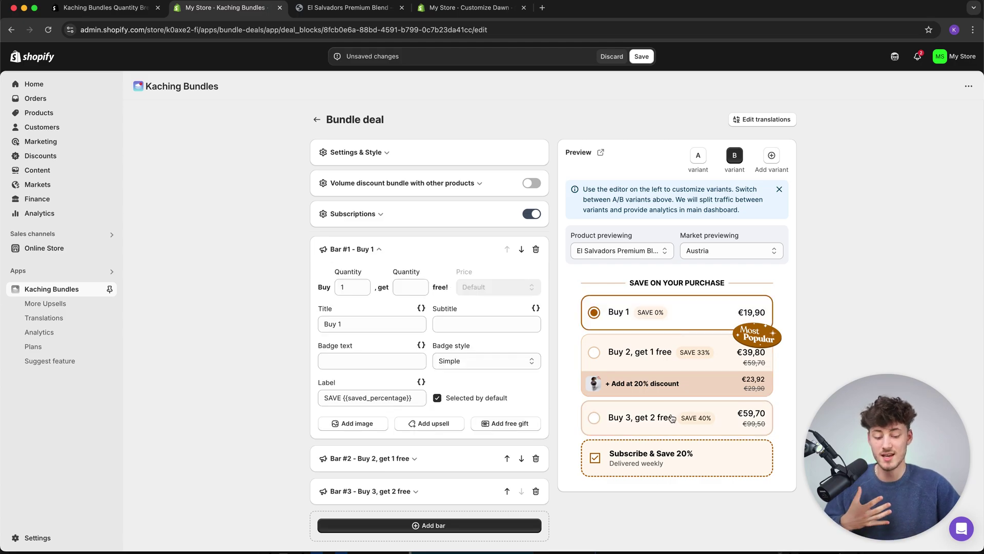
{"action": "left_click", "coordinate": [687, 351]}
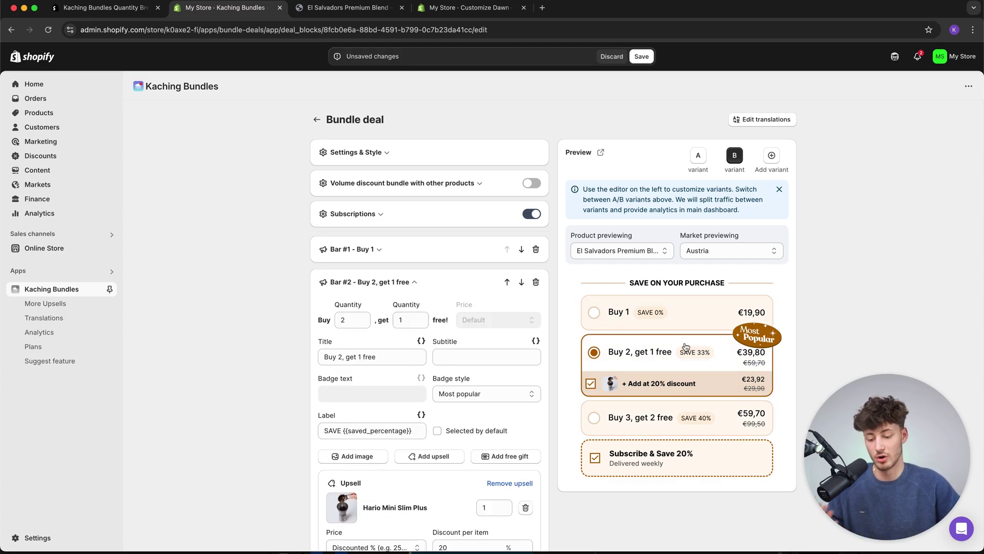